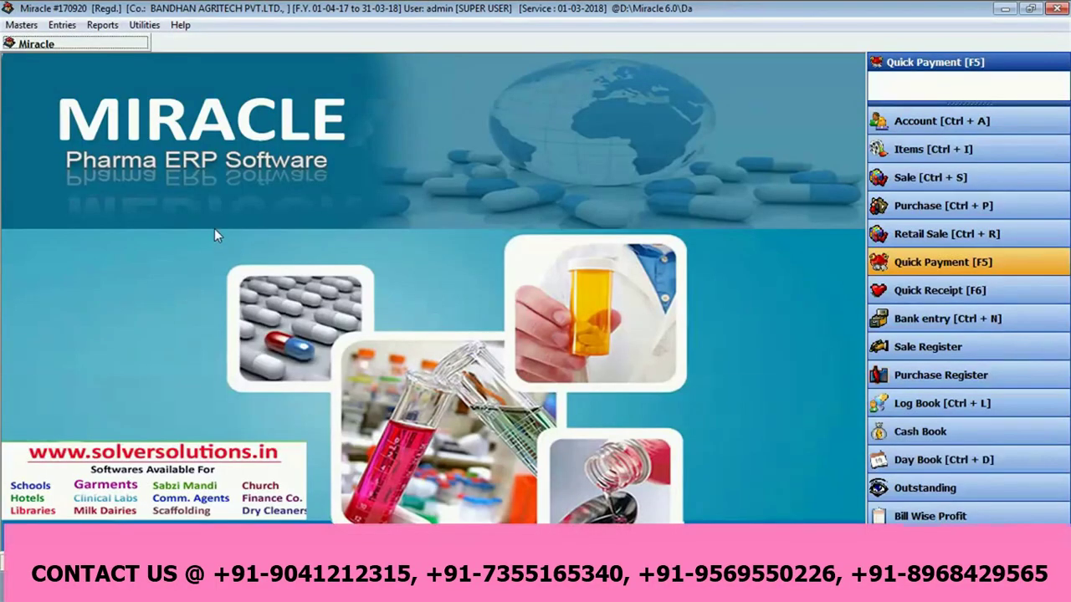
Start a new account from the Masters account list.
left_click(13, 25)
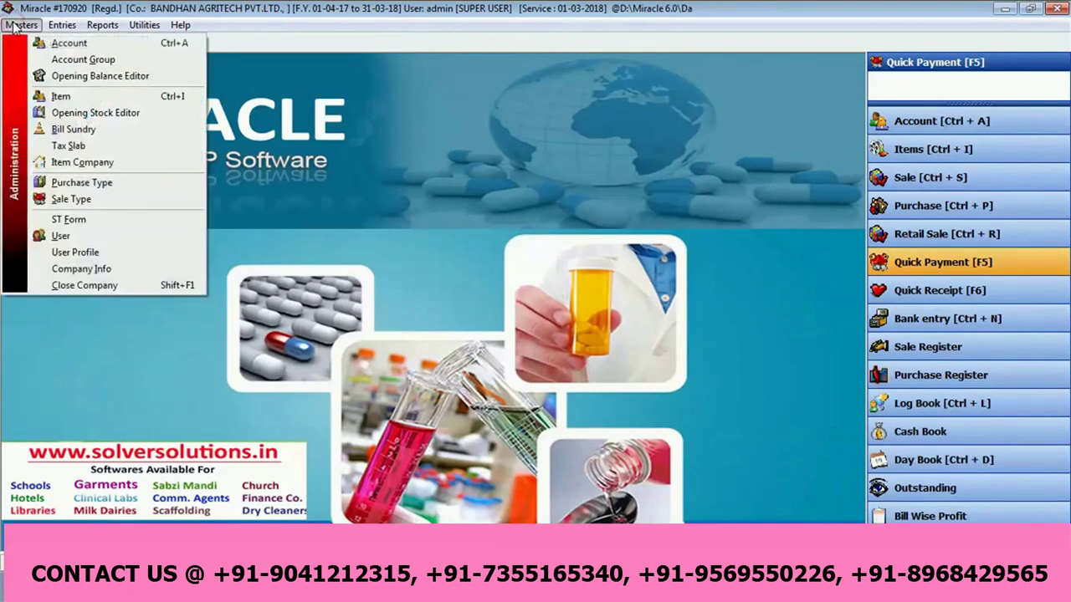
left_click(61, 47)
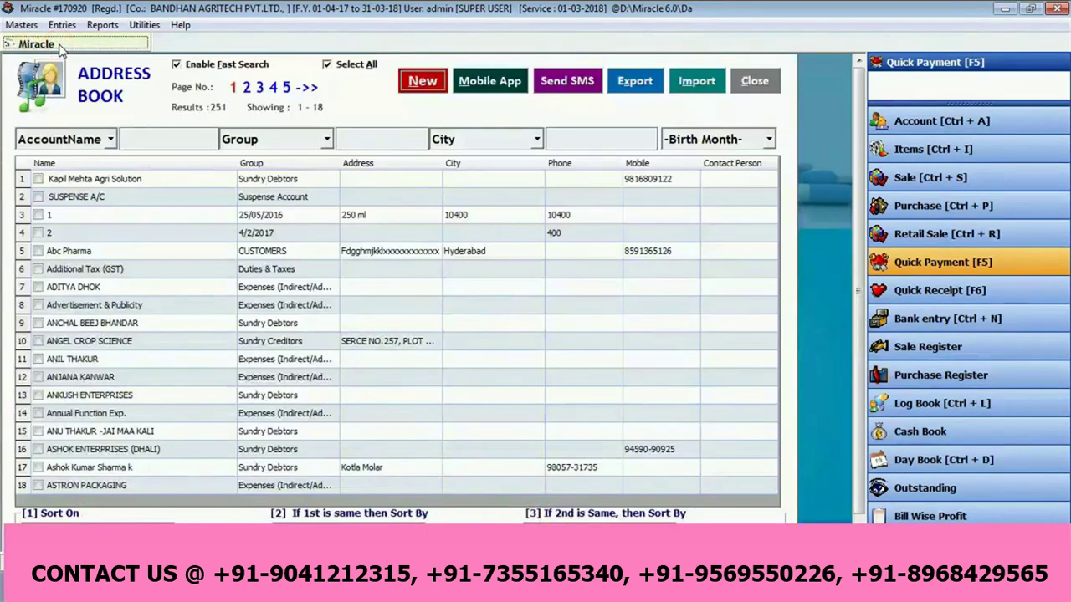
key("alt+n")
Enter ICICI BANK A/C in the Bank Accounts group with a 100000 opening balance.
type("ICIC B")
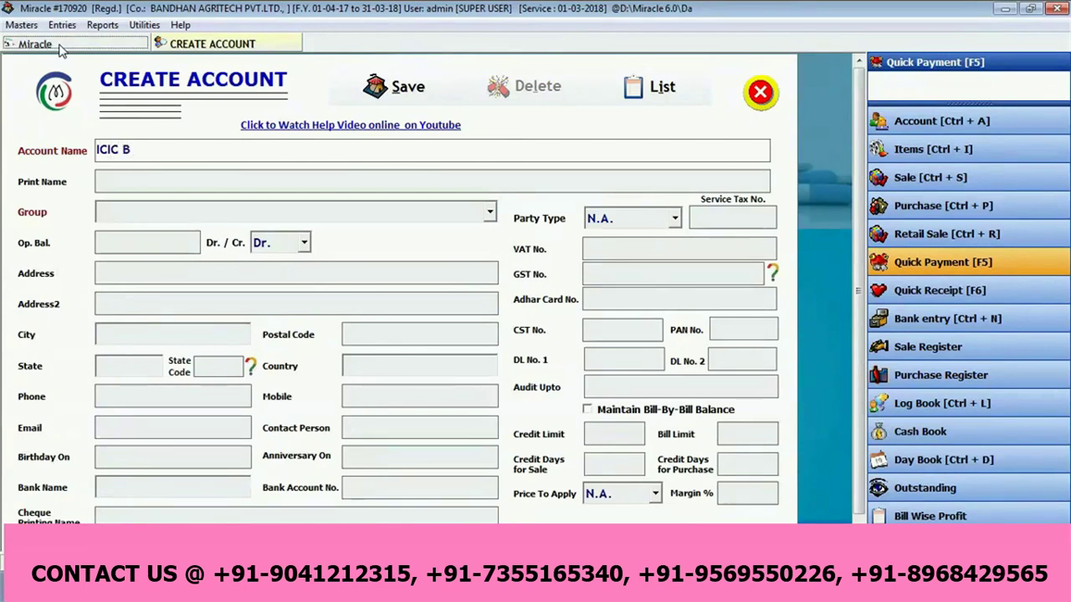
key("BackSpace")
key("BackSpace")
type("I BANK A/C")
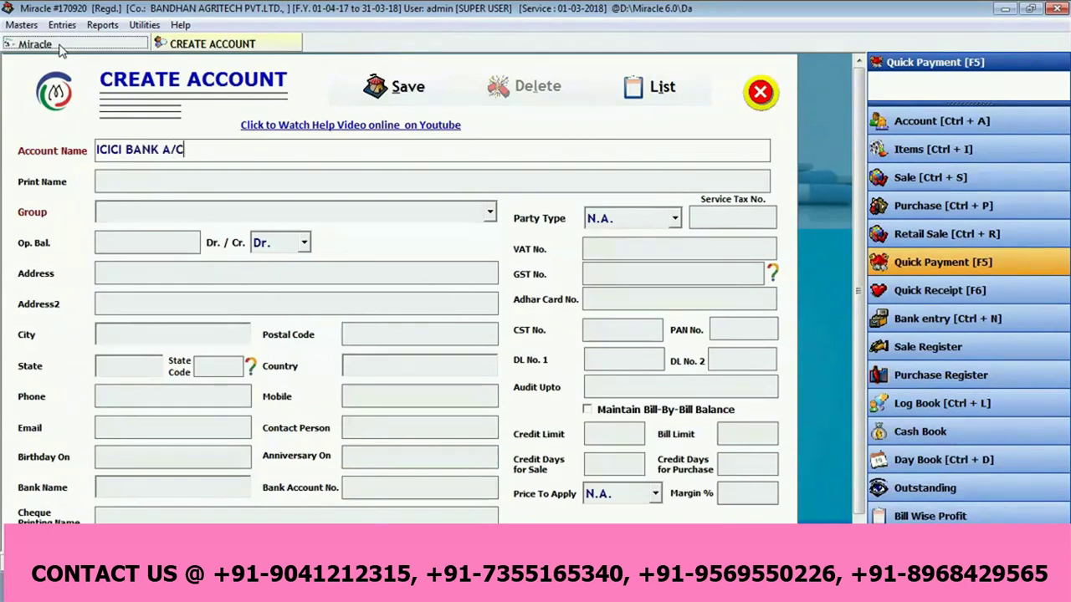
key("Return")
key("Return")
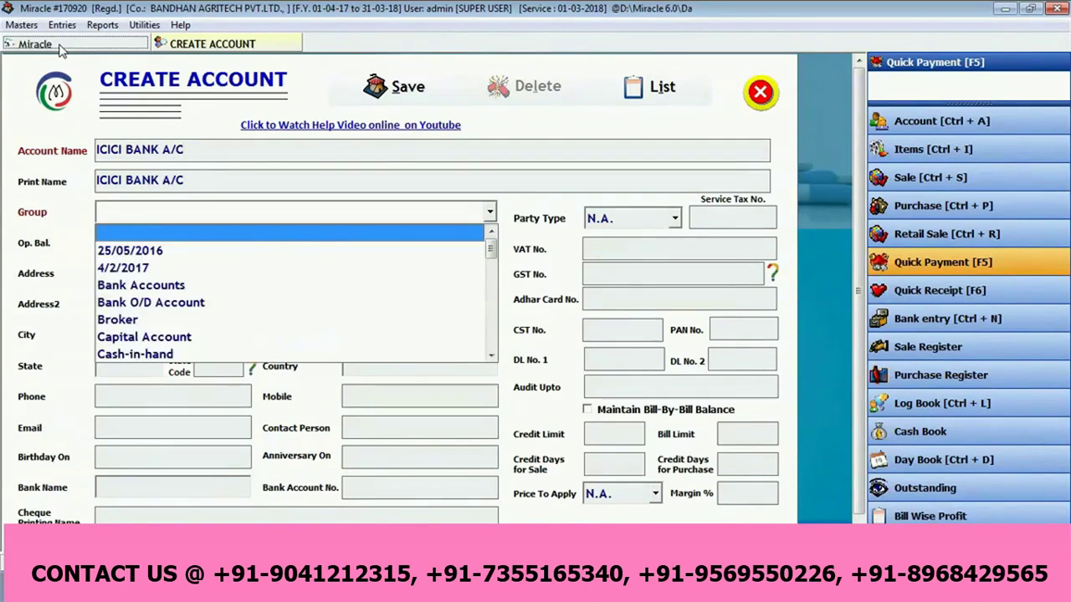
type("b")
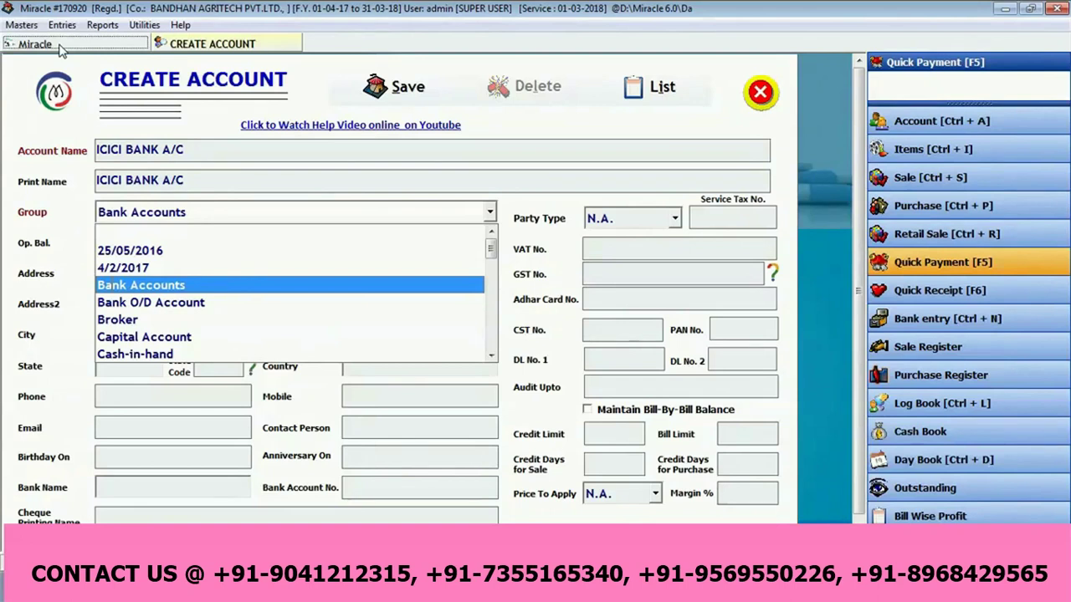
key("Return")
type("100000")
key("Return")
key("Return")
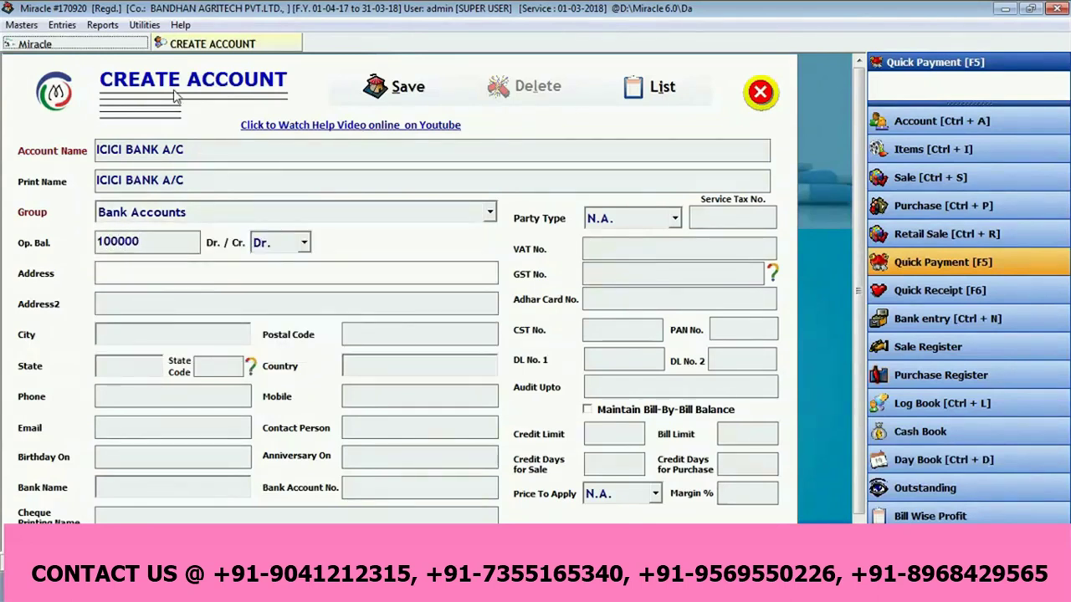
Fill in the bank's GSTIN in the GST No. field.
left_click(604, 274)
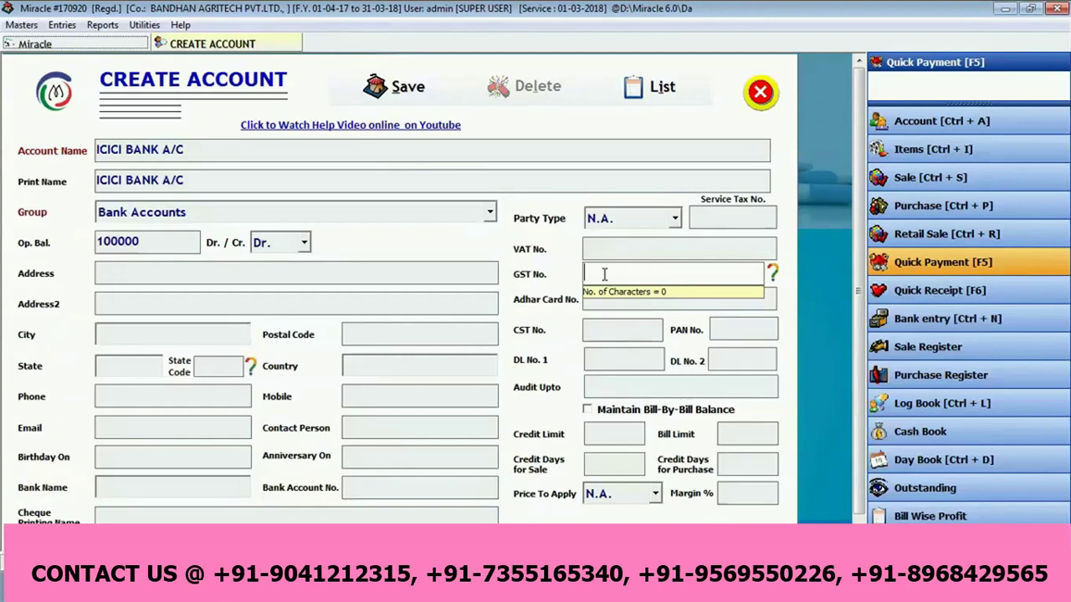
type("768BJHGHH344667")
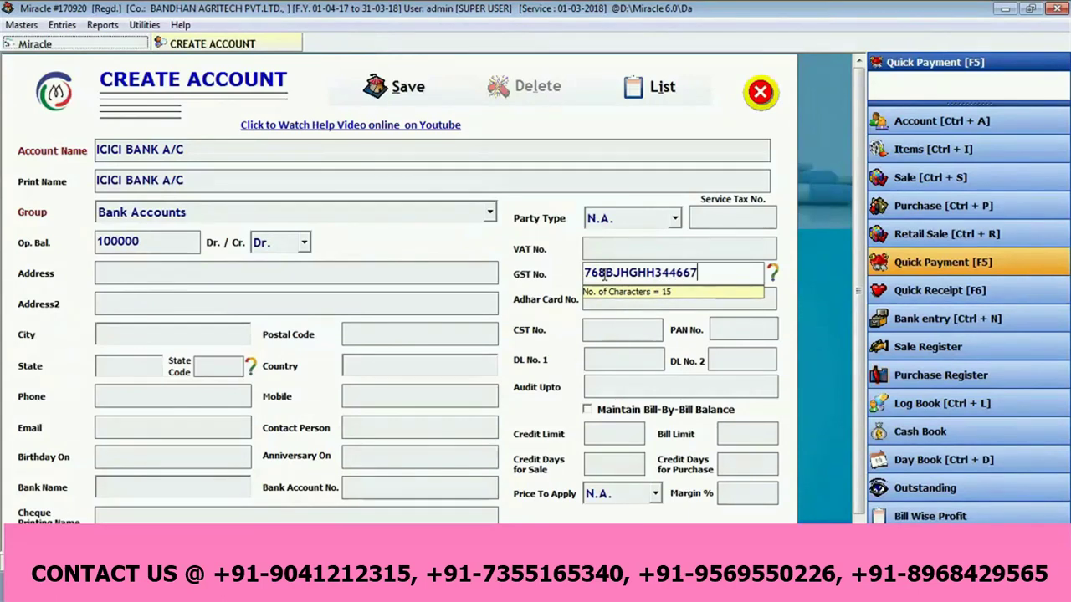
key("Return")
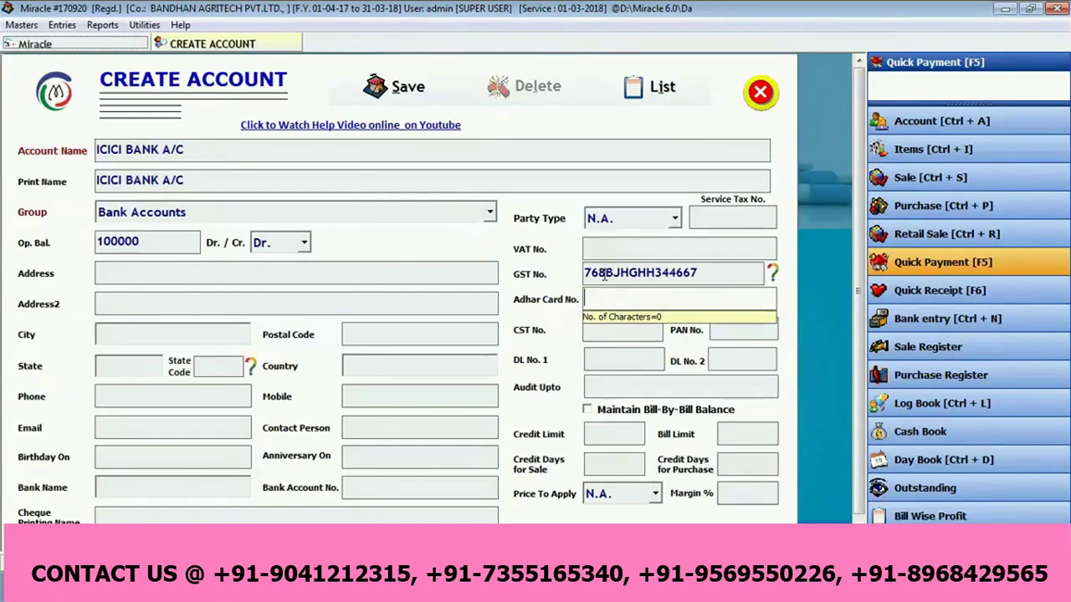
Save the ICICI BANK A/C account, acknowledge the confirmation, and close the form.
key("ctrl+s")
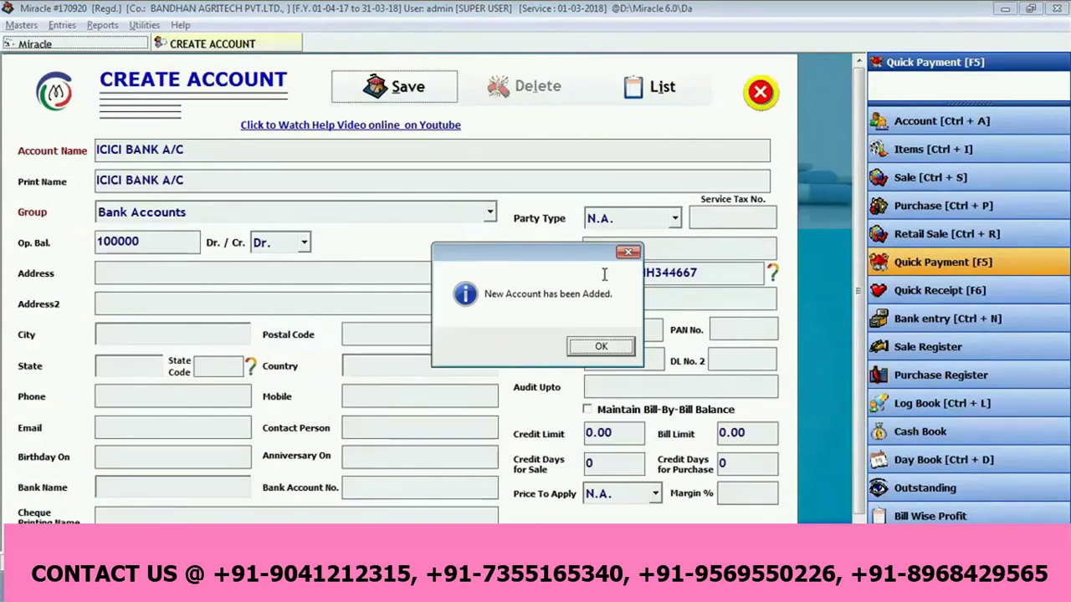
key("Return")
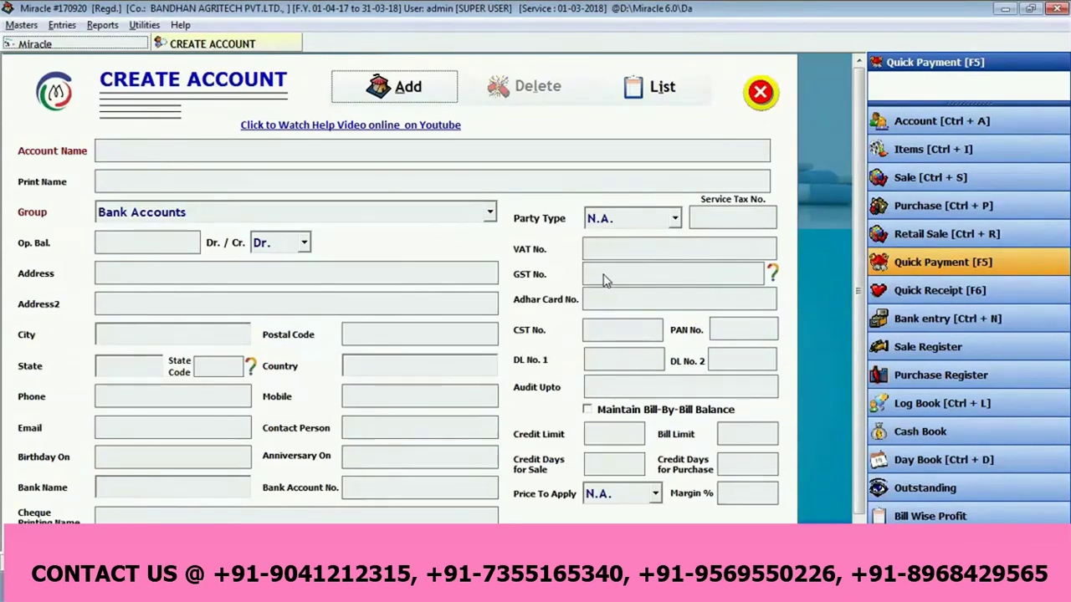
key("Escape")
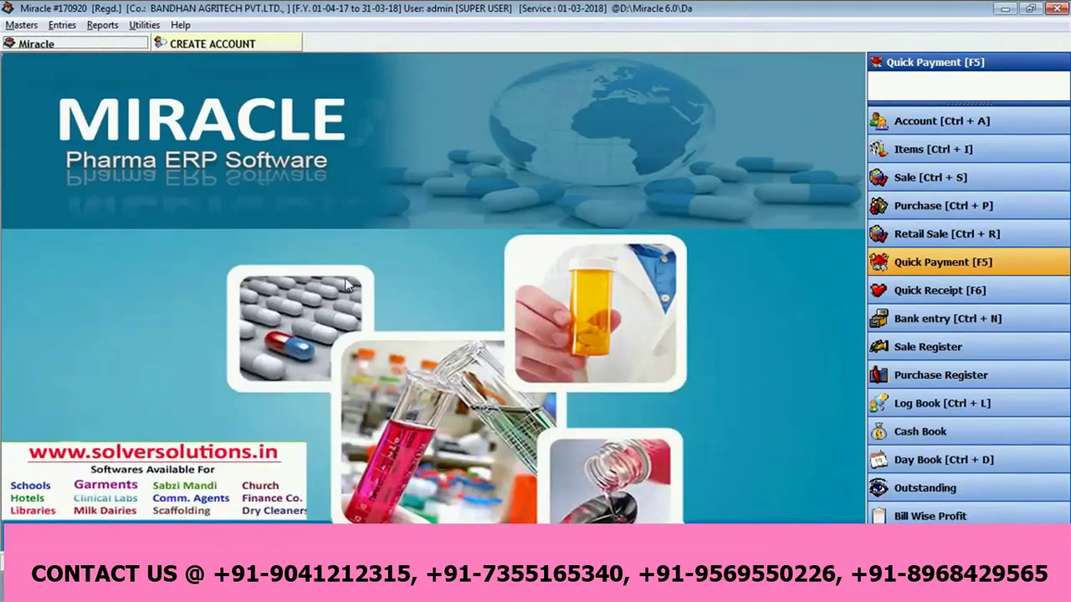
Open the GST Vouchers list and start a new voucher dated 29-09-2017.
left_click(63, 26)
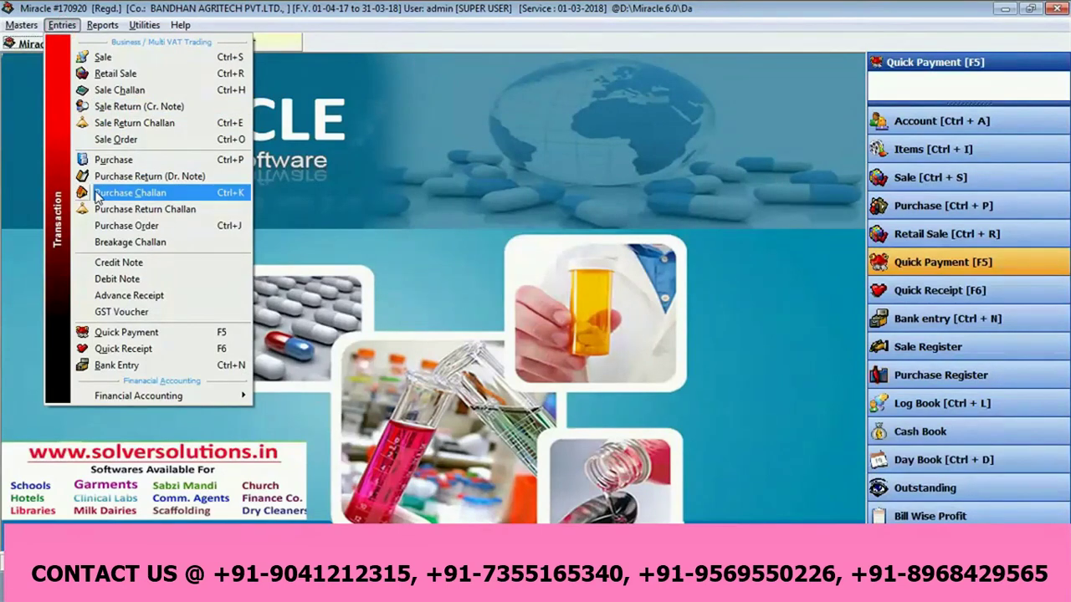
left_click(114, 311)
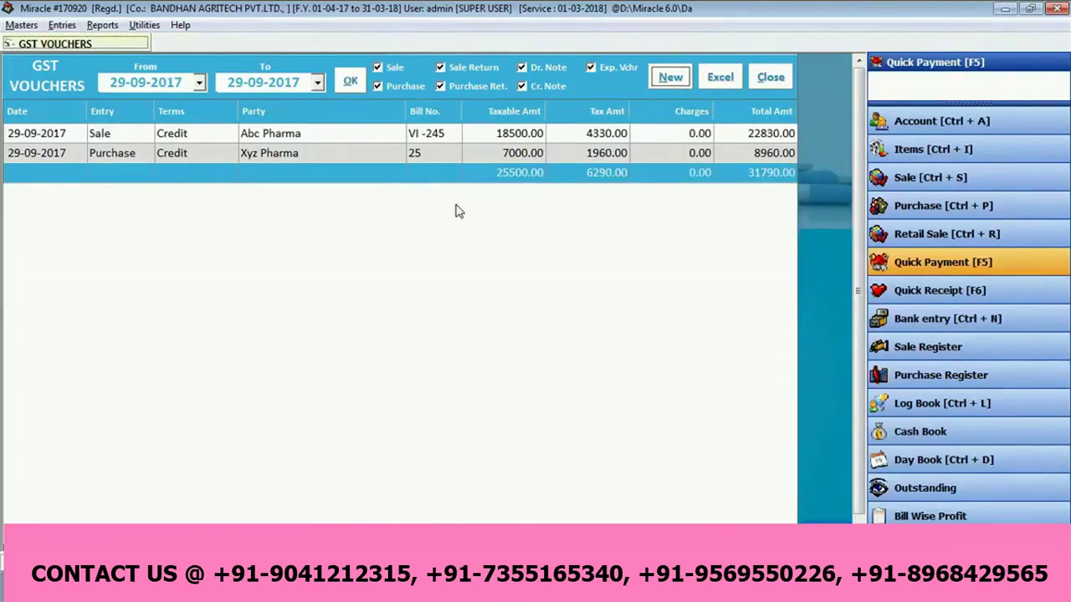
left_click(669, 76)
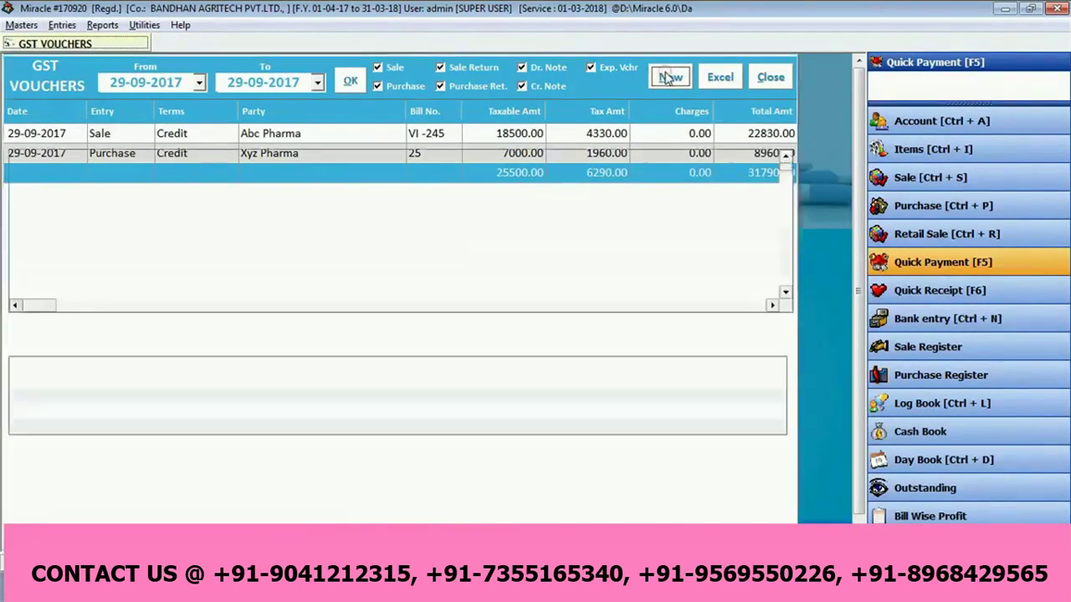
key("Return")
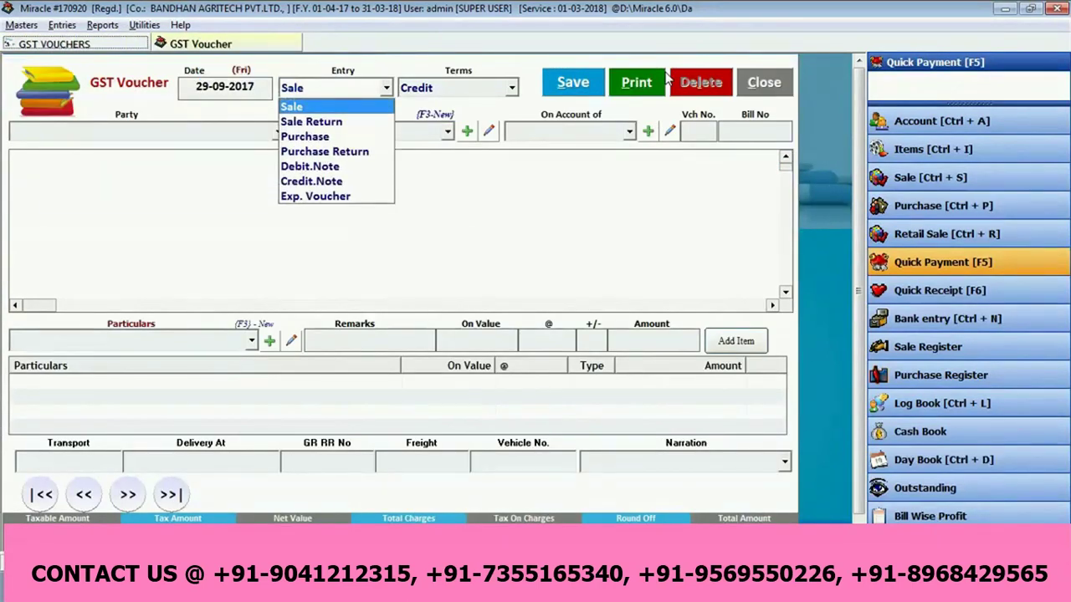
Set a credit Exp. Voucher for party ICICI BANK A/C and begin a new voucher type.
key("e")
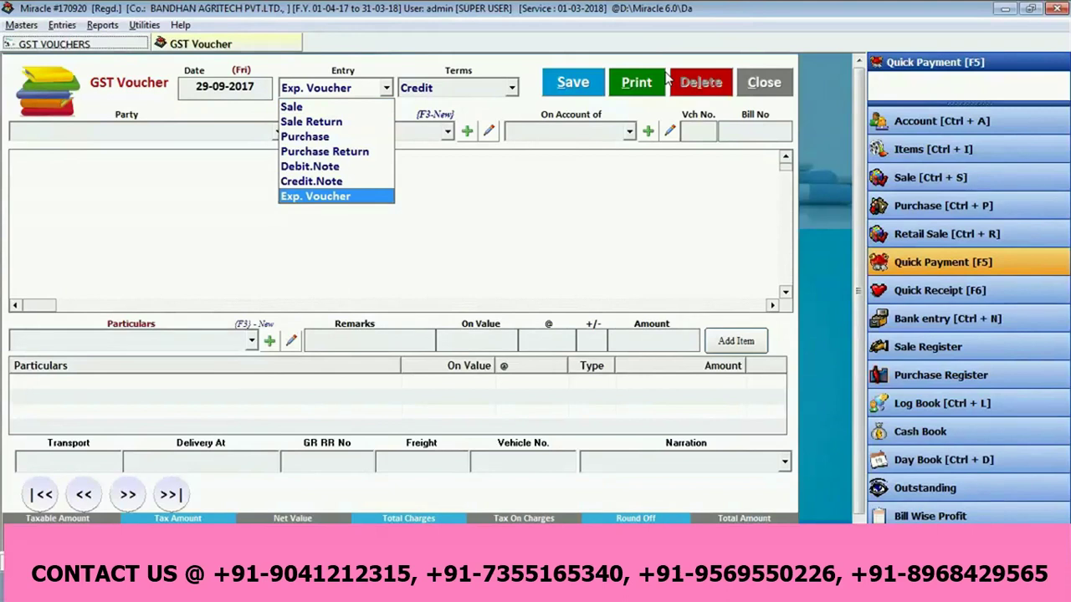
key("Return")
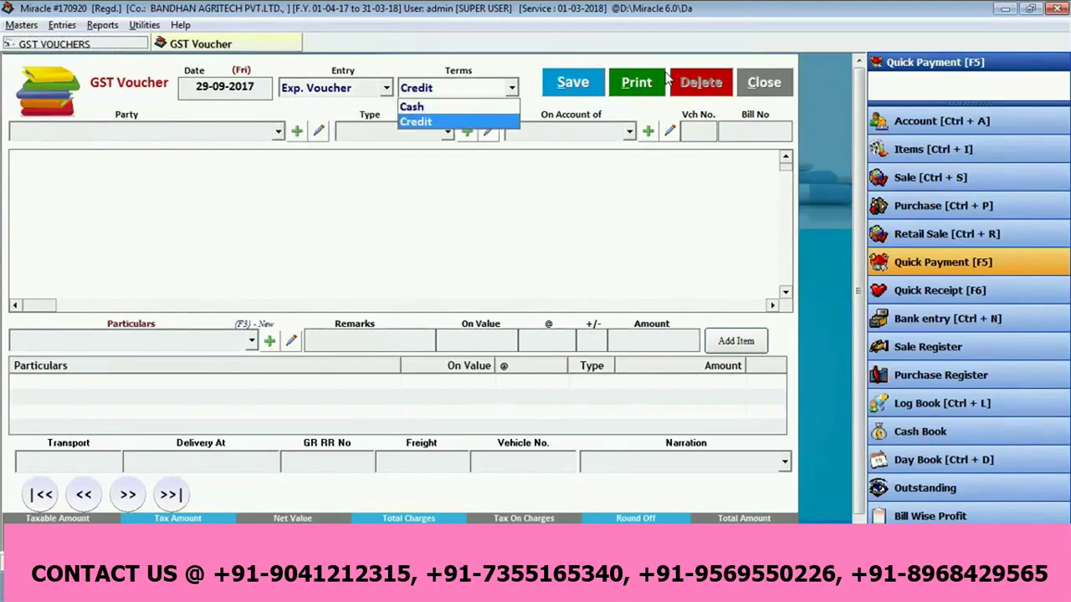
key("Return")
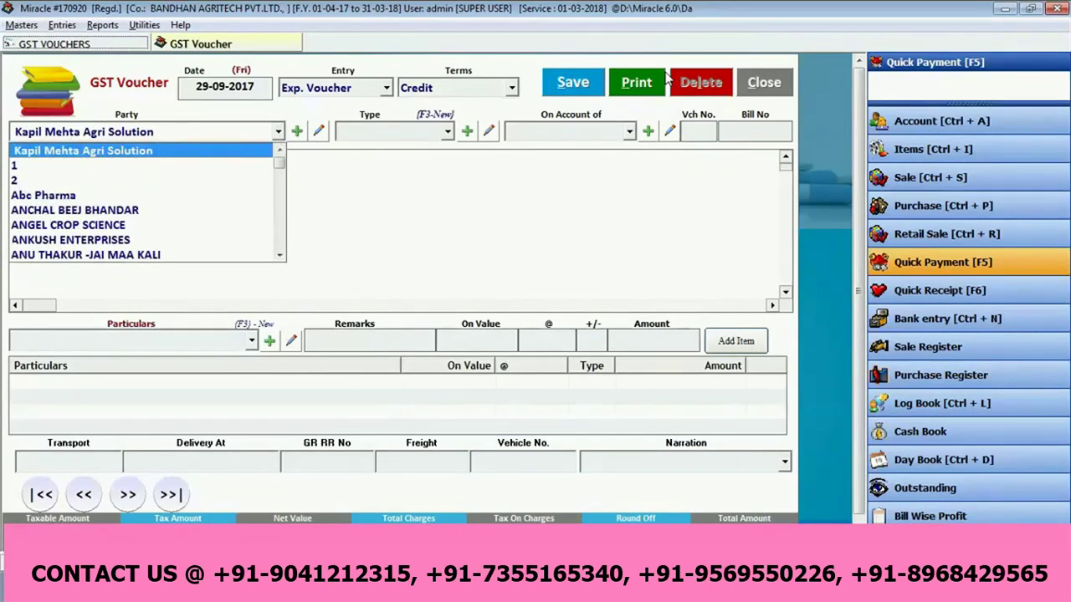
key("o")
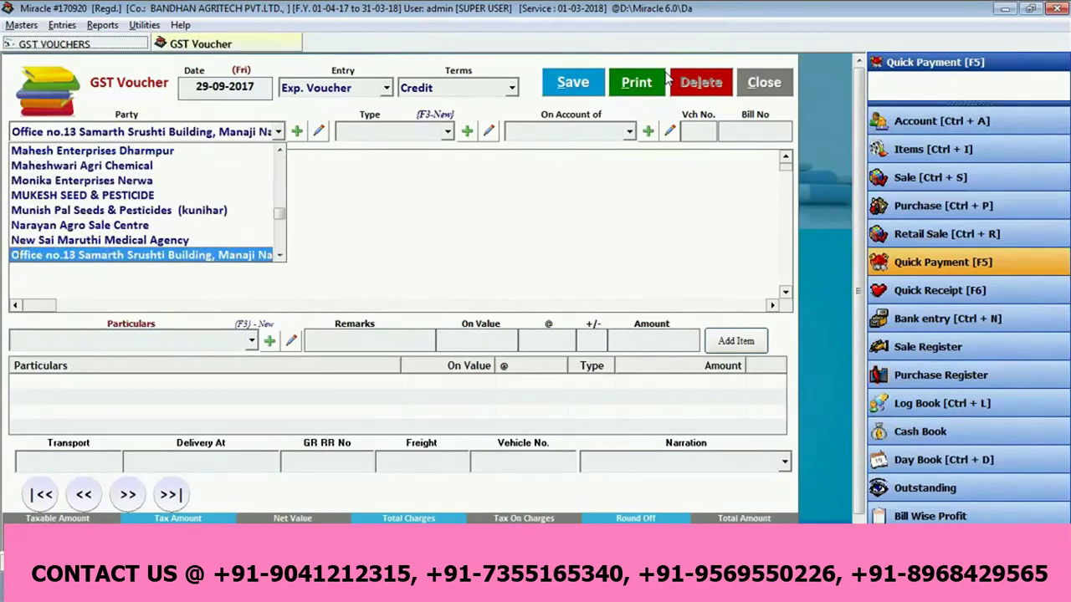
key("Up")
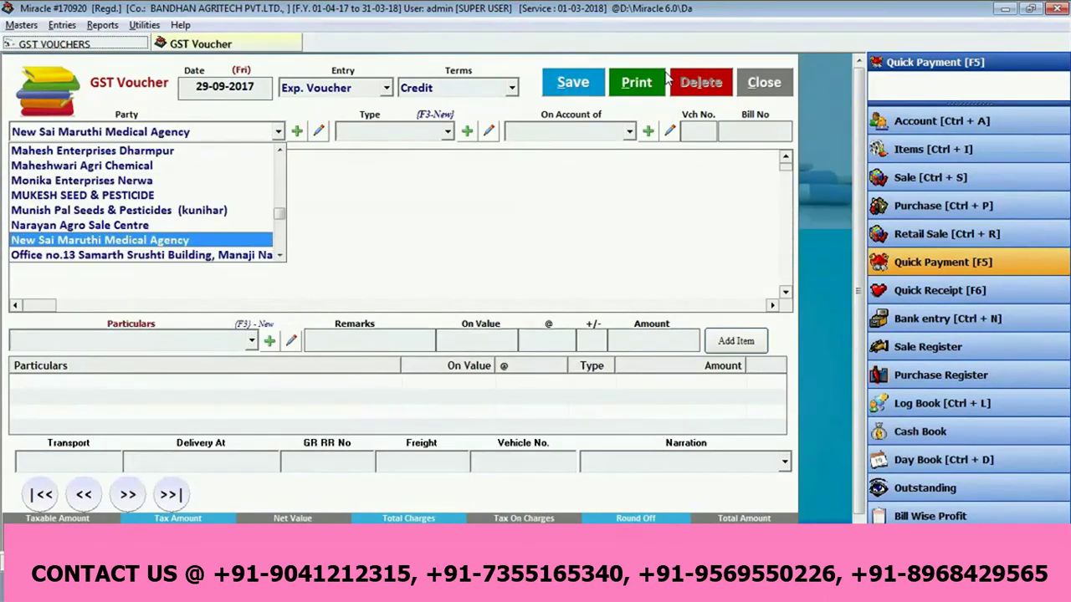
key("i")
key("Return")
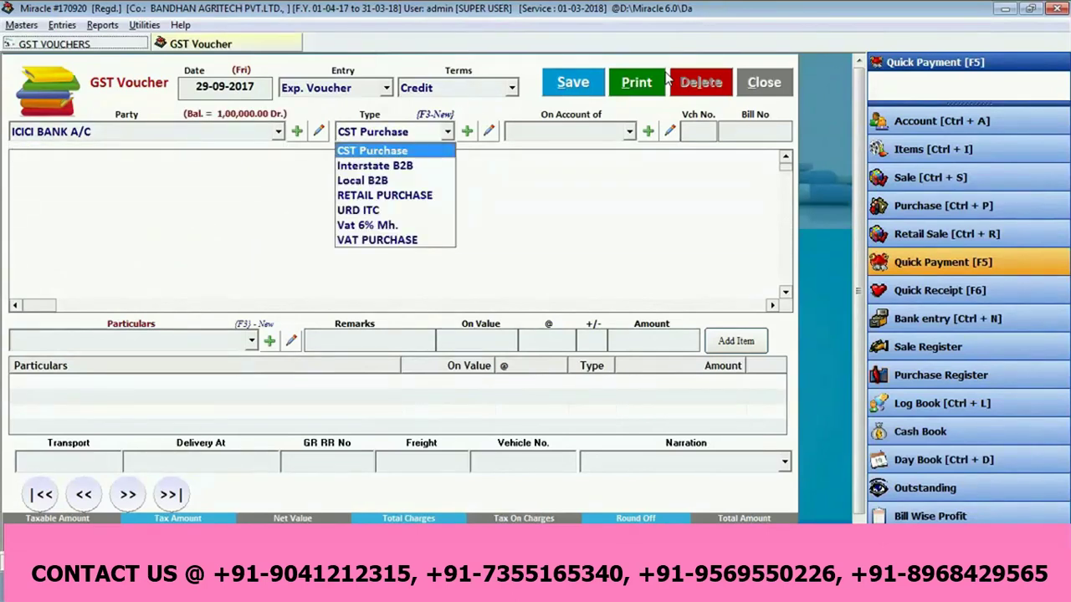
key("F3")
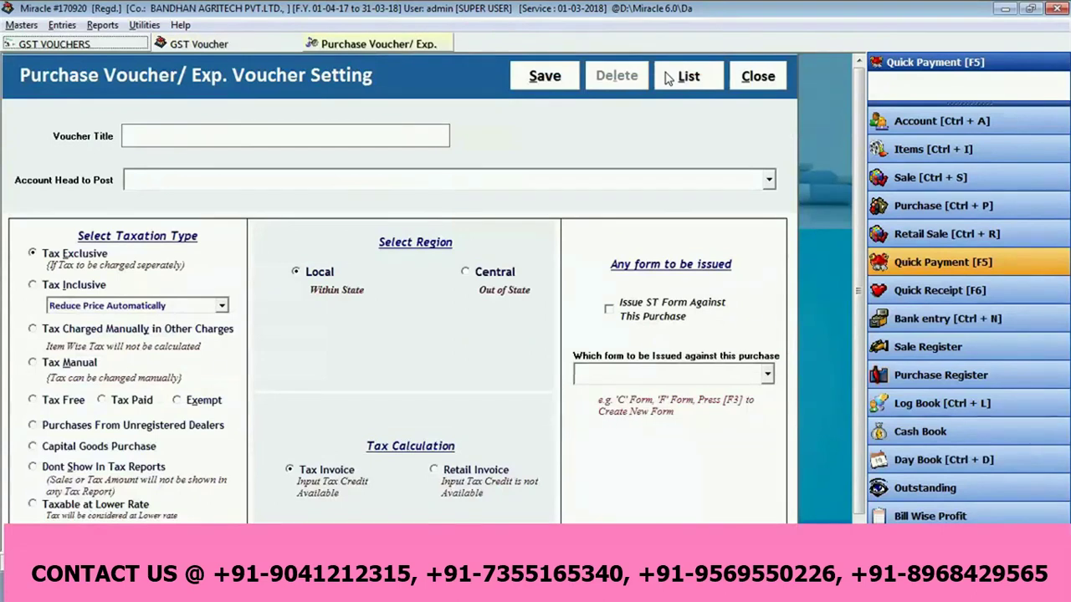
Title the new voucher type BANK CHARGES, posting to the Bank Charges account head.
type("BANK")
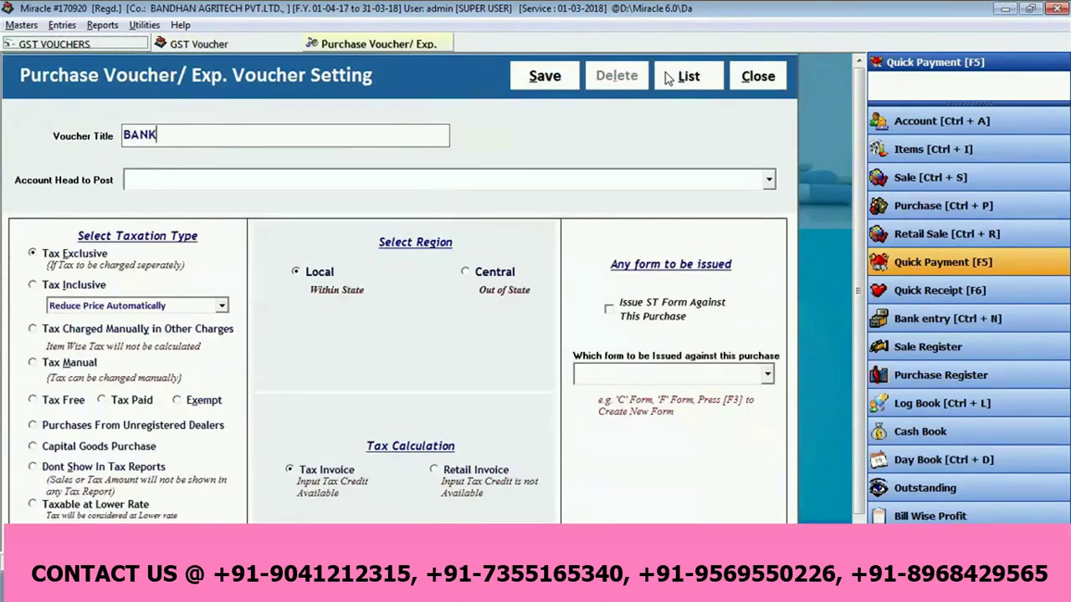
type(" CHARGES")
key("Return")
type("BANK")
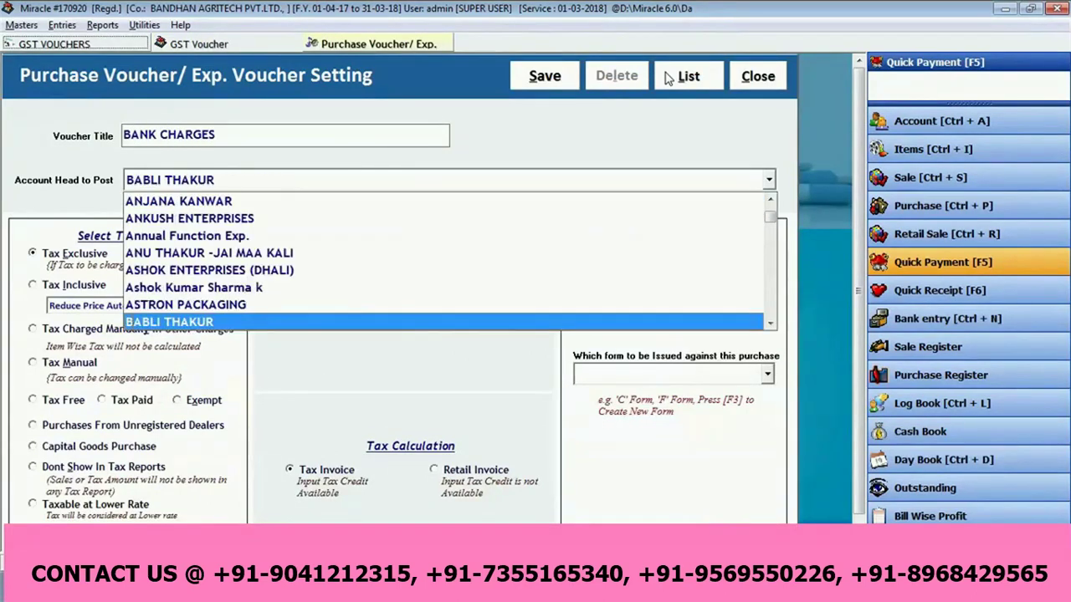
key("Return")
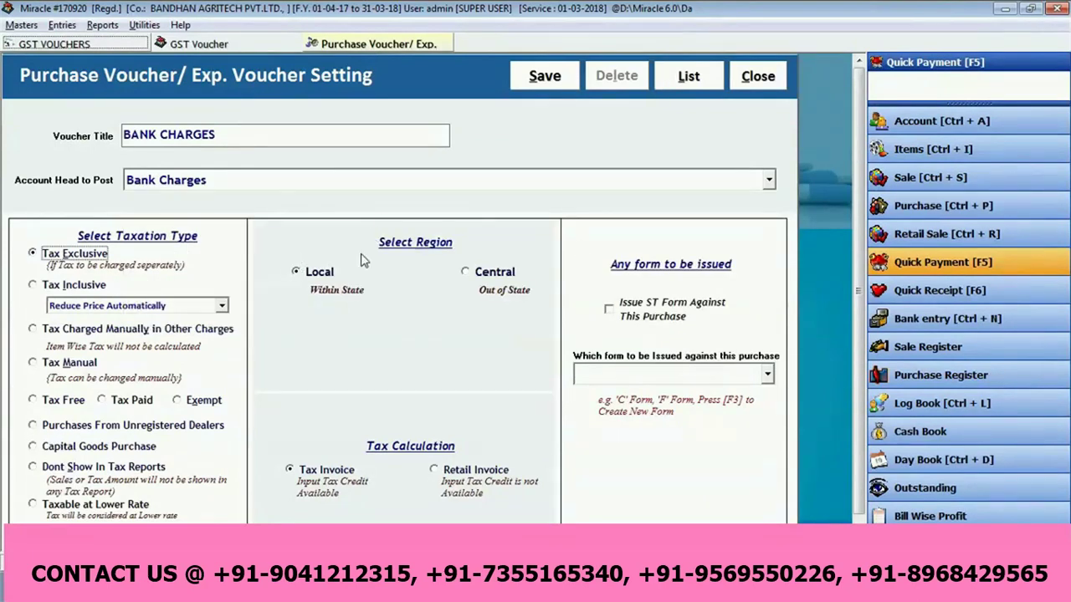
Save the settings, then apply type BANK CHARGES, account Bank Charges, number 1, GST 18%.
left_click(565, 78)
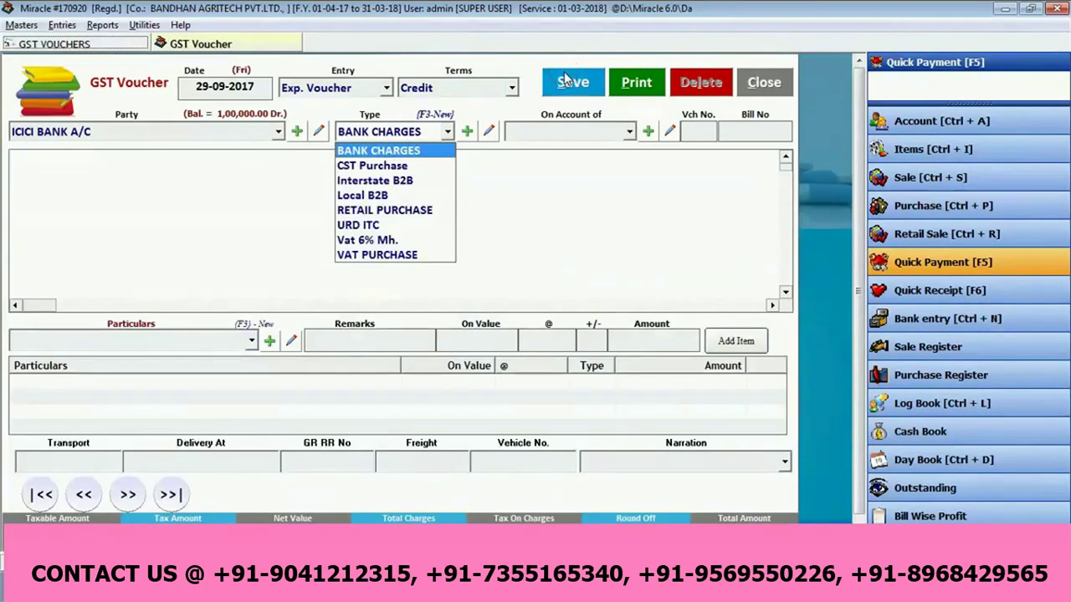
key("Return")
key("Return")
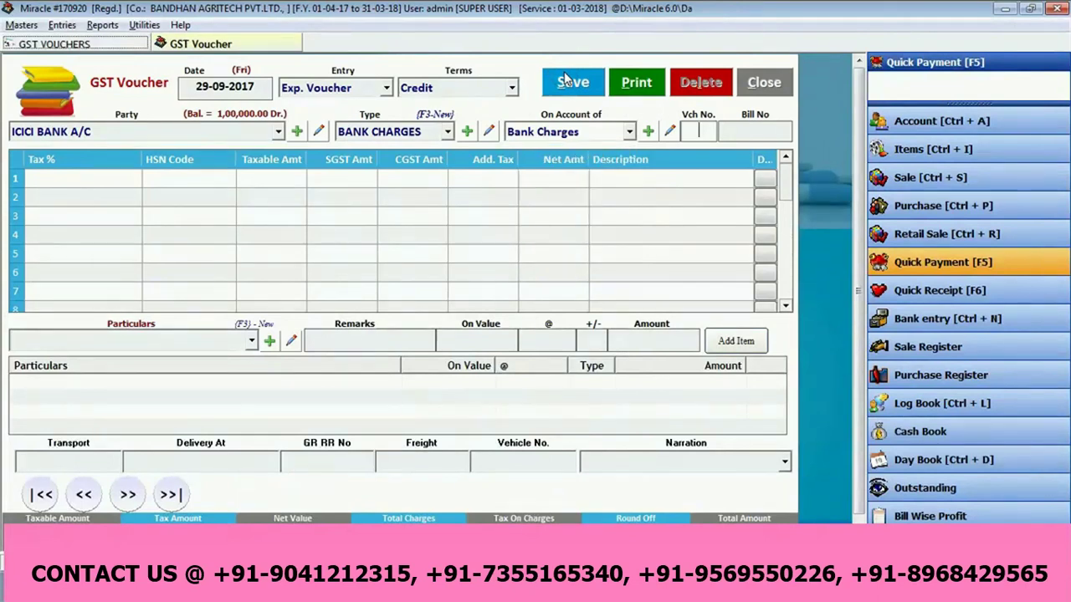
type("1")
key("Return")
key("Return")
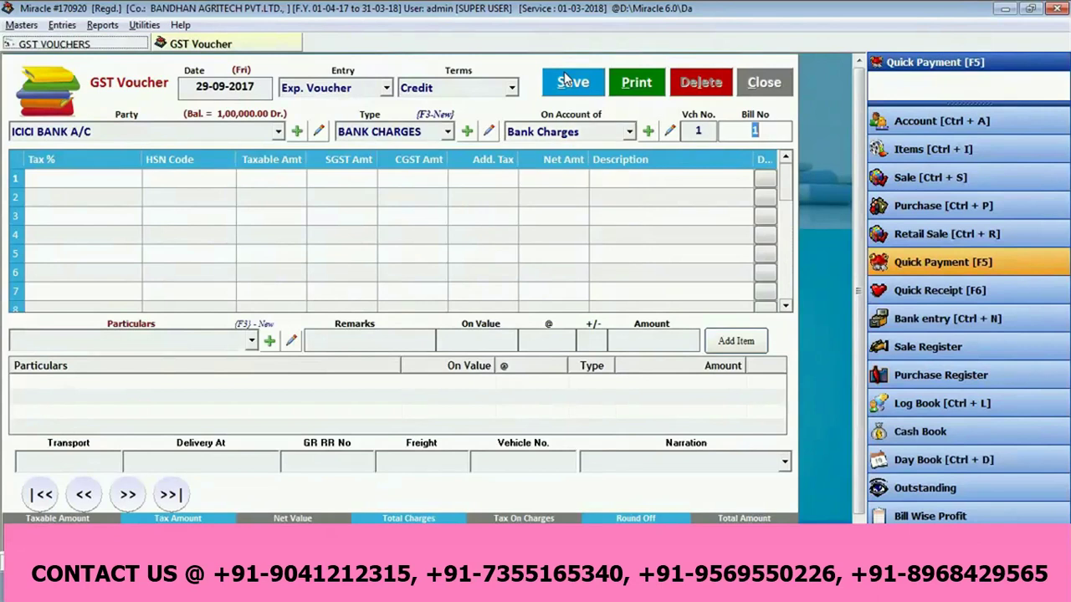
key("Return")
key("Down")
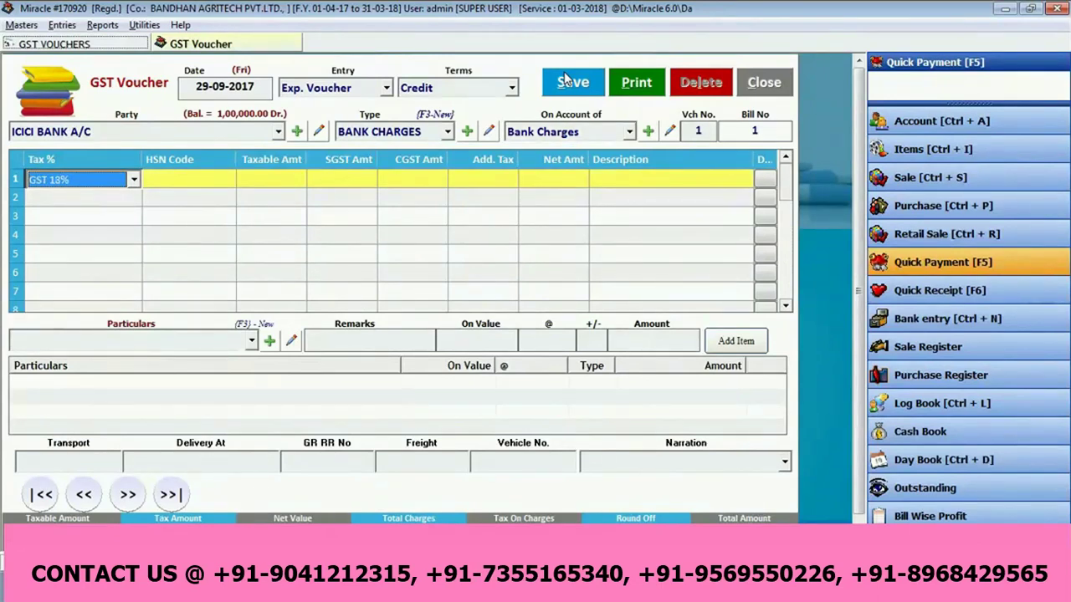
Enter 750 taxable at GST 18%, giving 885.00 net, and save the voucher.
key("Return")
key("Return")
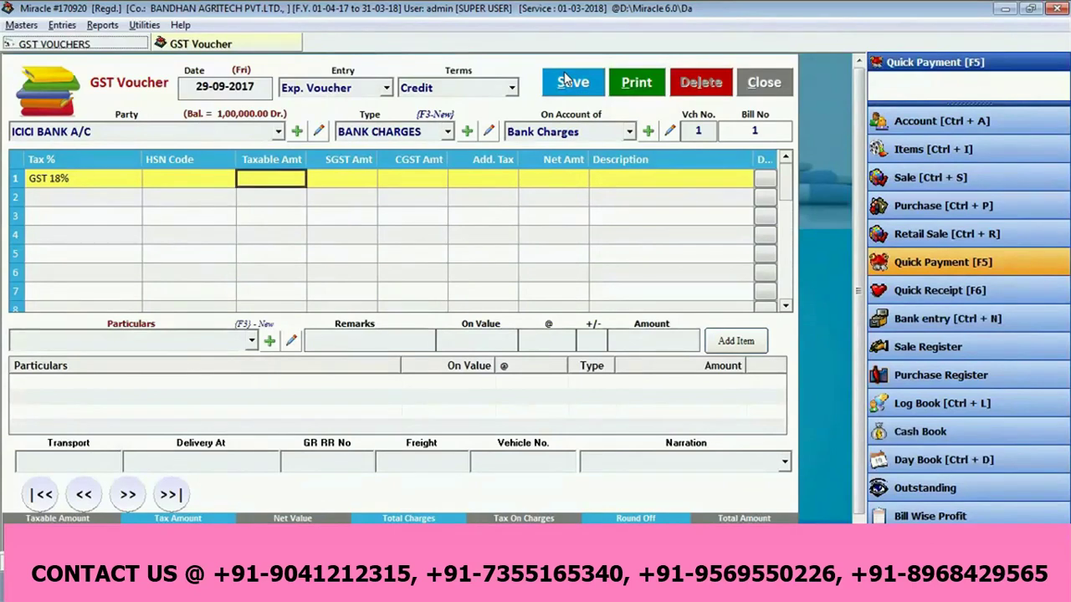
type("75")
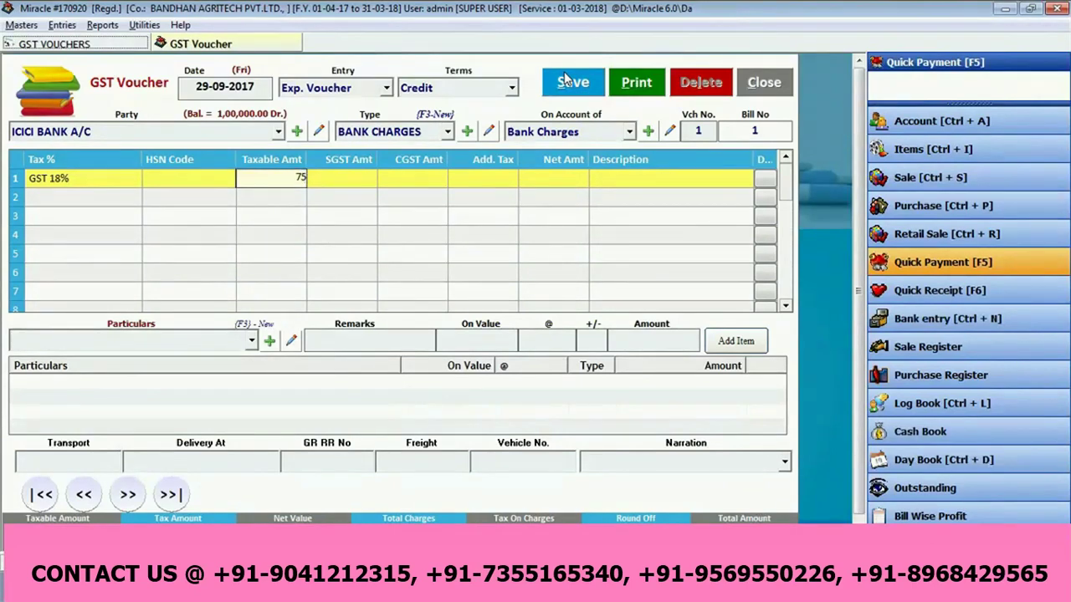
type("0")
key("Return")
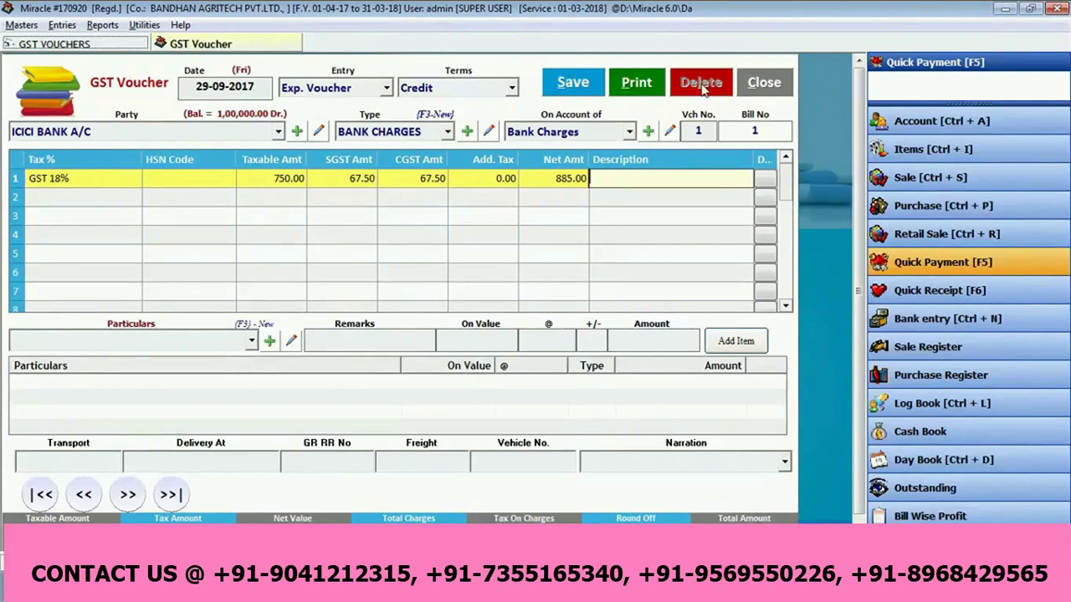
left_click(567, 81)
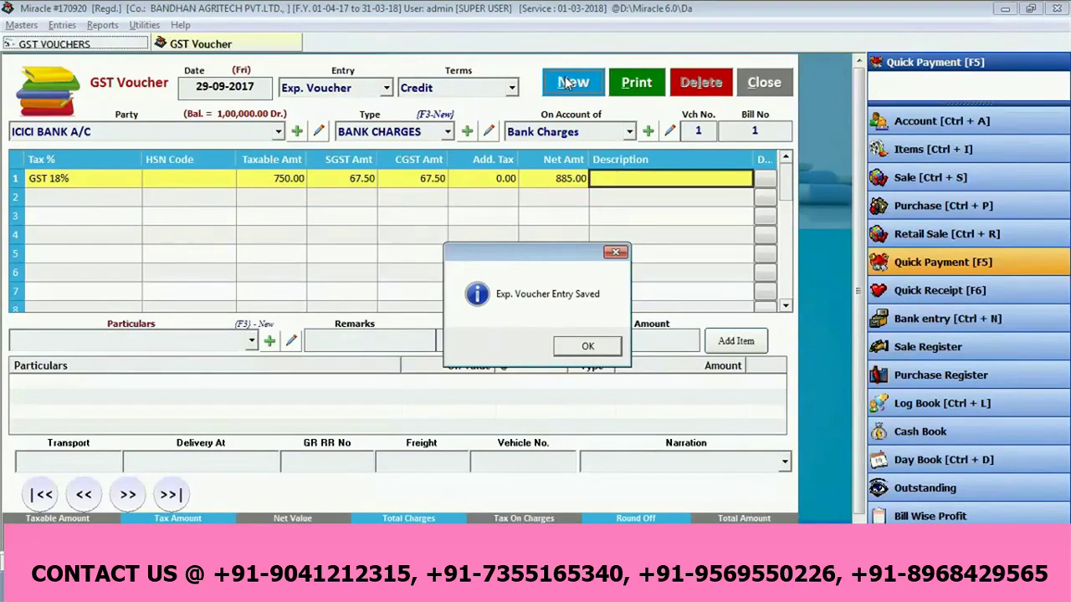
Dismiss the saved message and close the GST voucher form and list.
key("Return")
key("Escape")
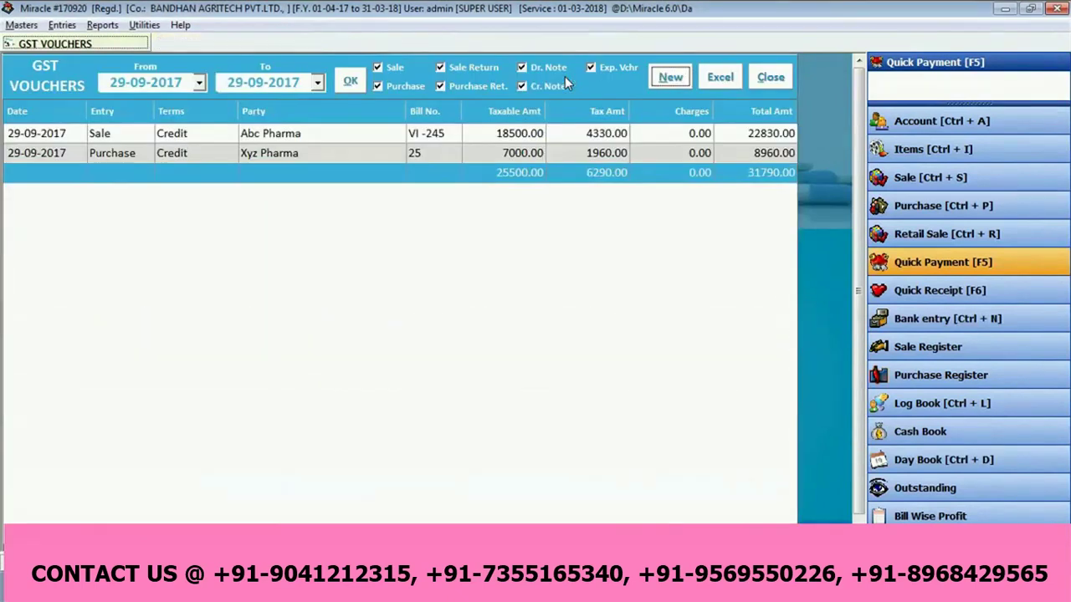
key("Escape")
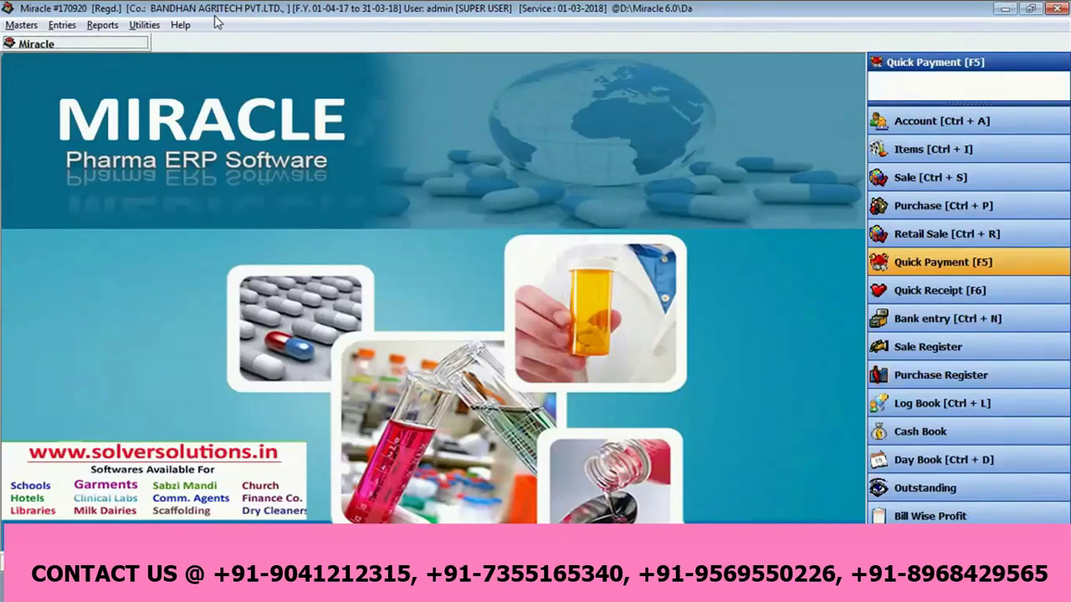
Open a new GST voucher as a credit Exp. Voucher and begin creating a new party.
left_click(62, 26)
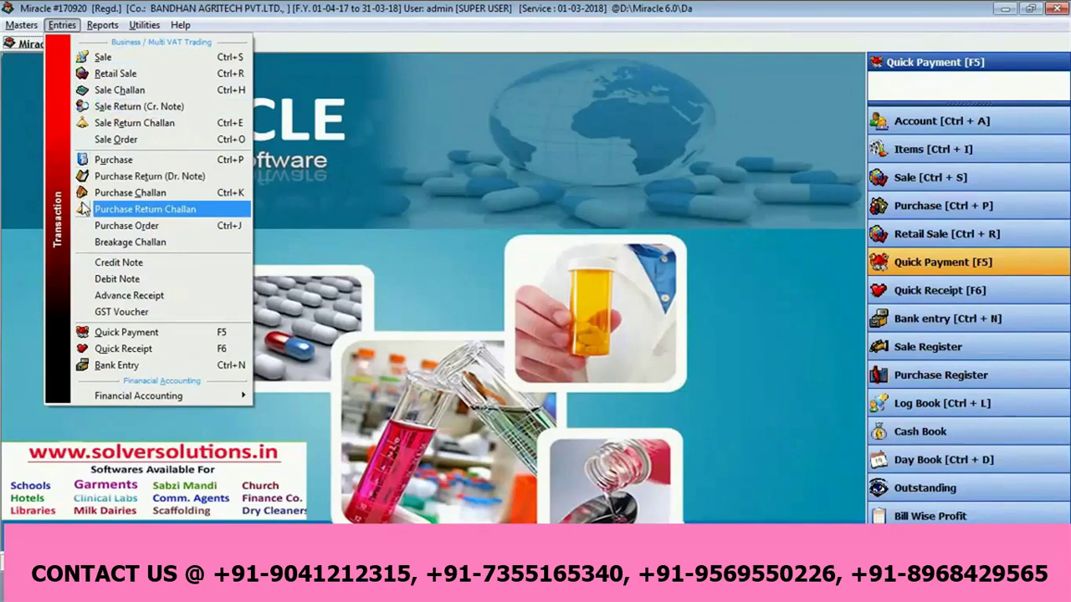
left_click(106, 313)
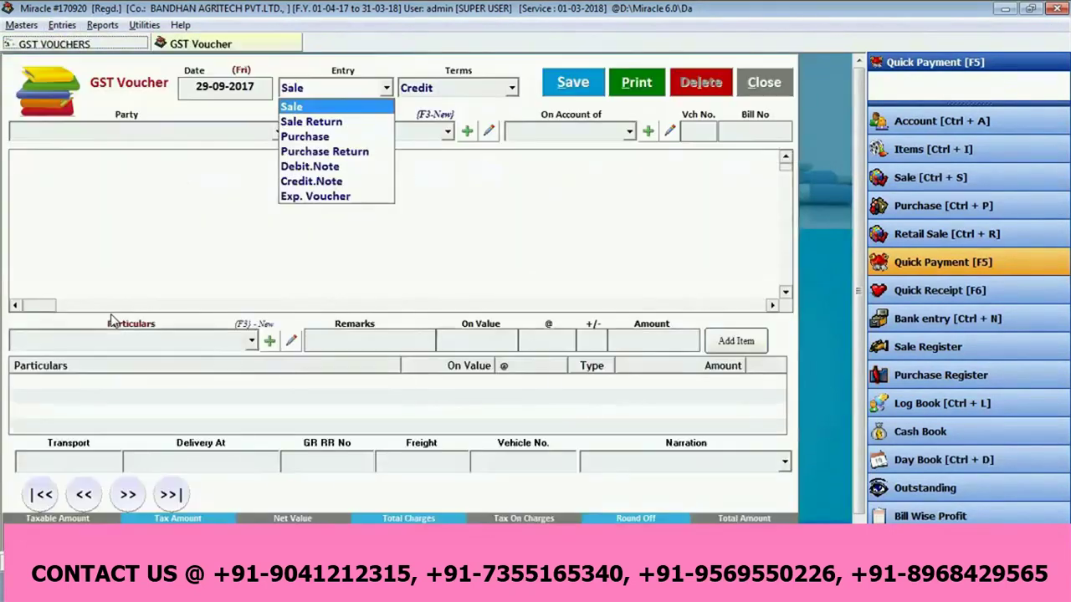
key("e")
key("Return")
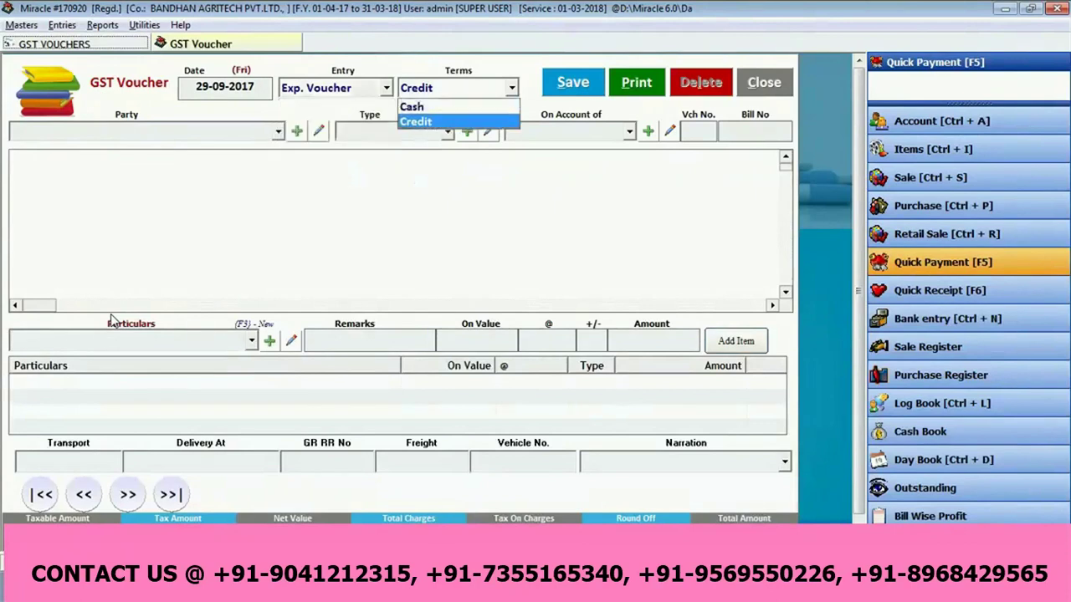
key("Return")
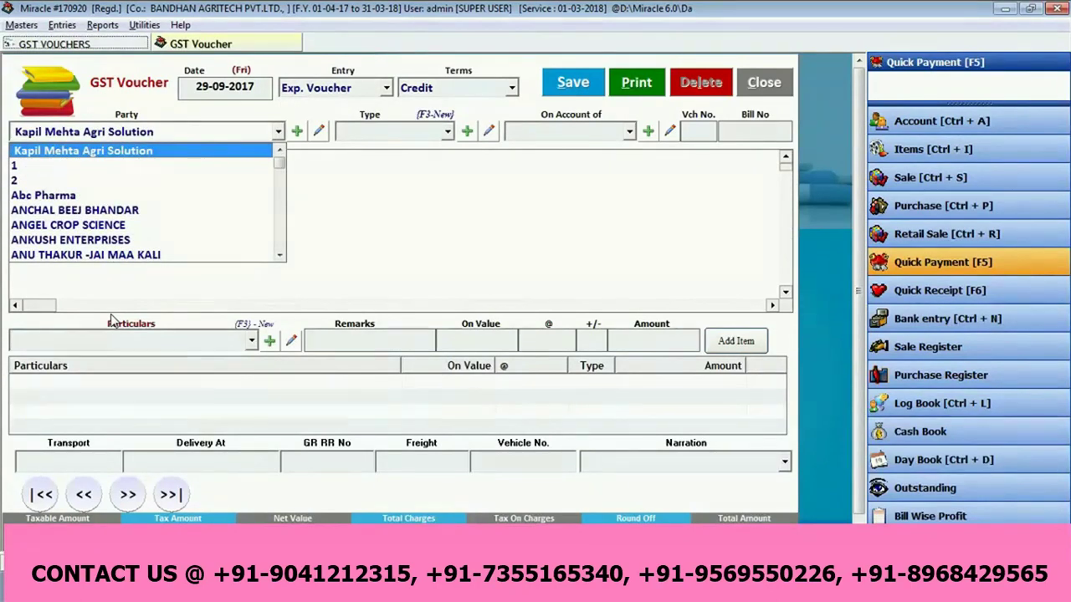
key("F3")
Create a SUPPLIERS account with the party's name and set it as the voucher party.
type("MR. SATISH")
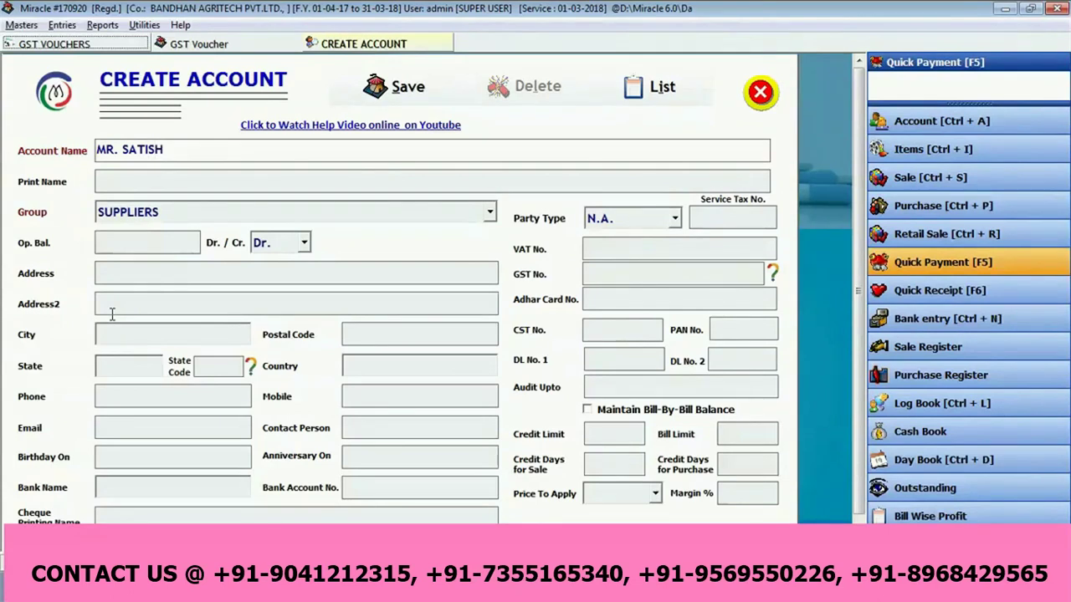
key("Return")
key("Return")
key("Return")
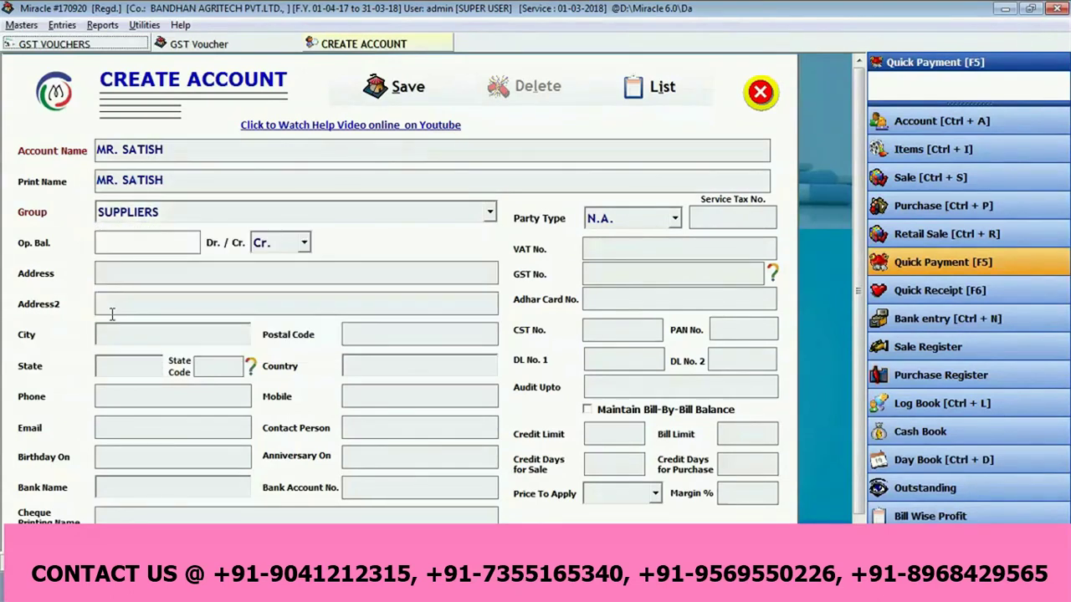
key("ctrl+s")
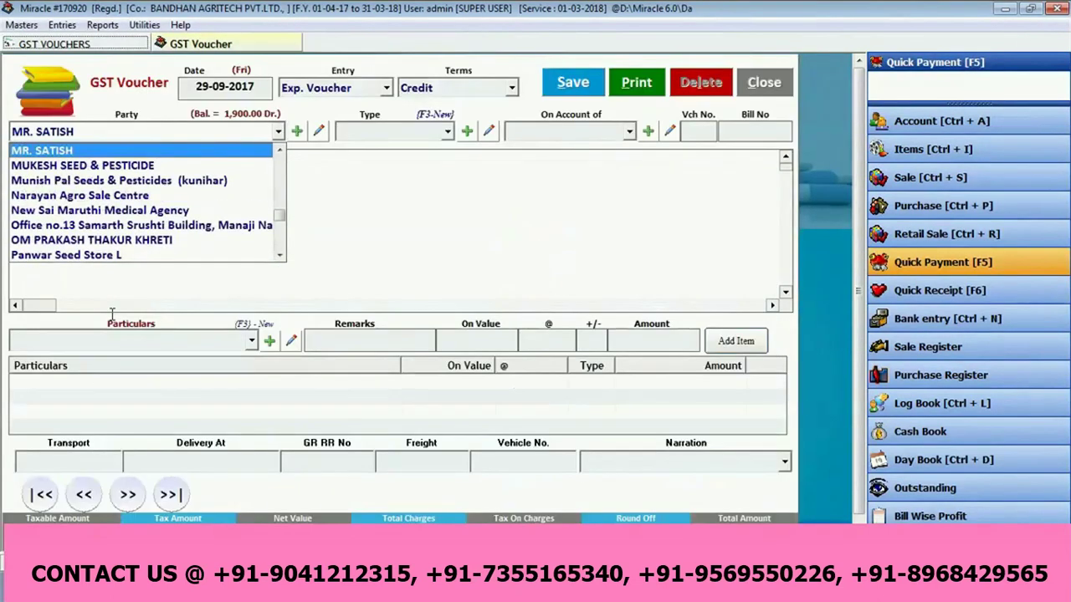
key("Return")
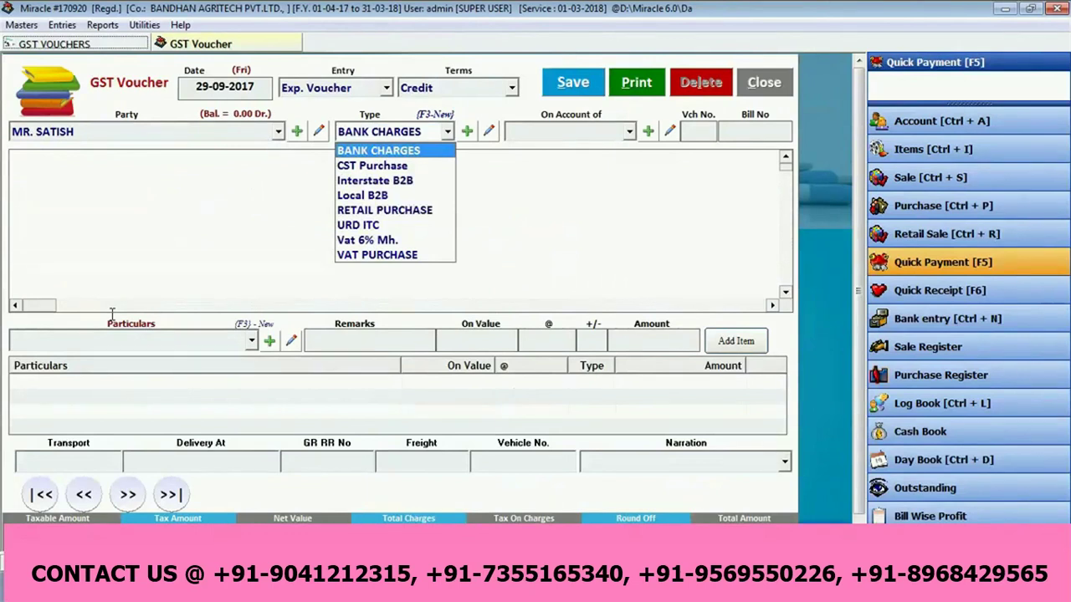
Set the voucher type to URD ITC and the expense account to Office Rent.
key("Down")
key("Down")
key("Down")
key("Down")
key("Down")
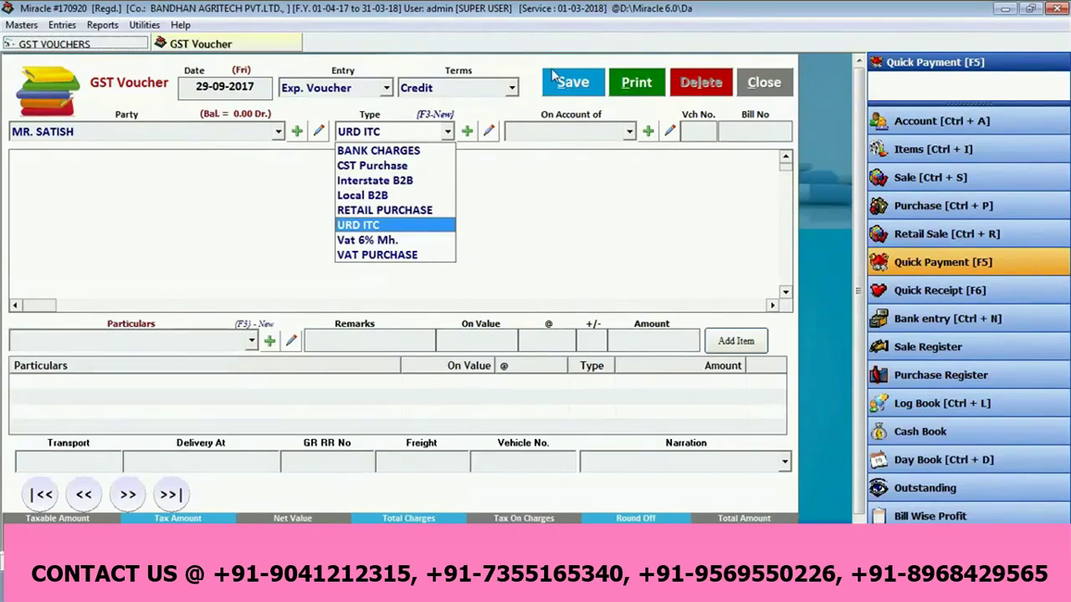
key("Return")
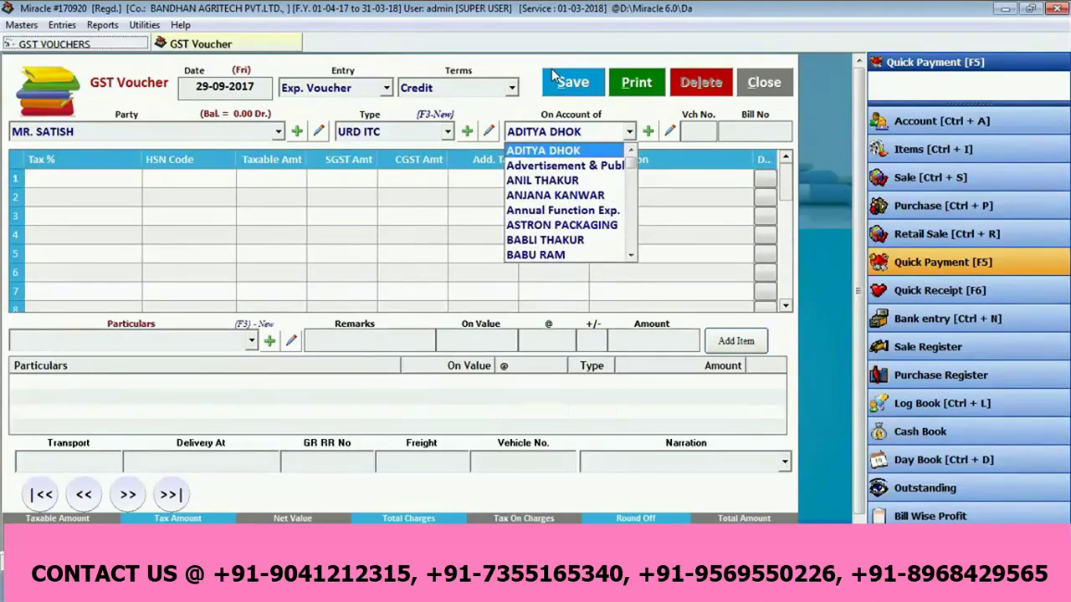
type("o")
key("Up")
key("Down")
key("Down")
key("Return")
Enter 9 as the voucher and bill number and start the tax rate entry.
type("9")
key("Return")
key("Return")
type("c")
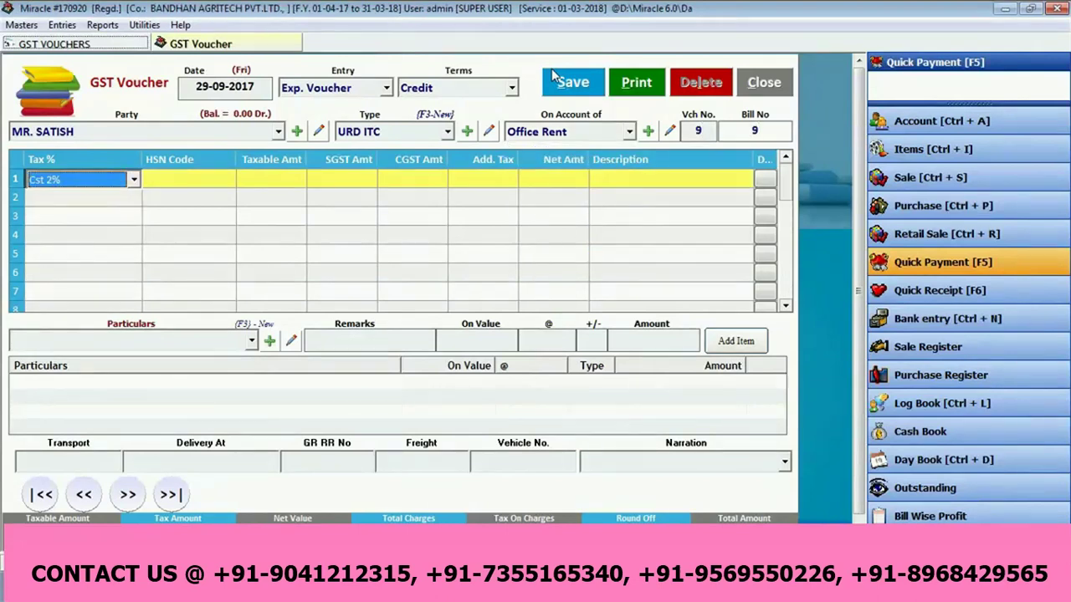
type("g")
Apply GST 18% to 7000 taxable office rent (8260.00 net) and save the voucher.
key("Return")
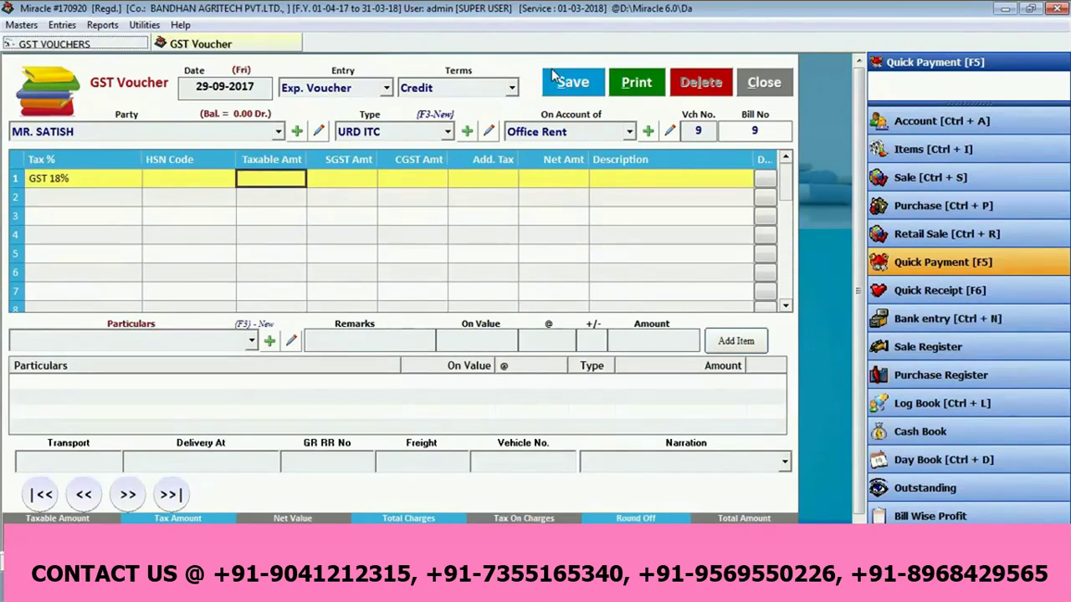
type("1")
type("000")
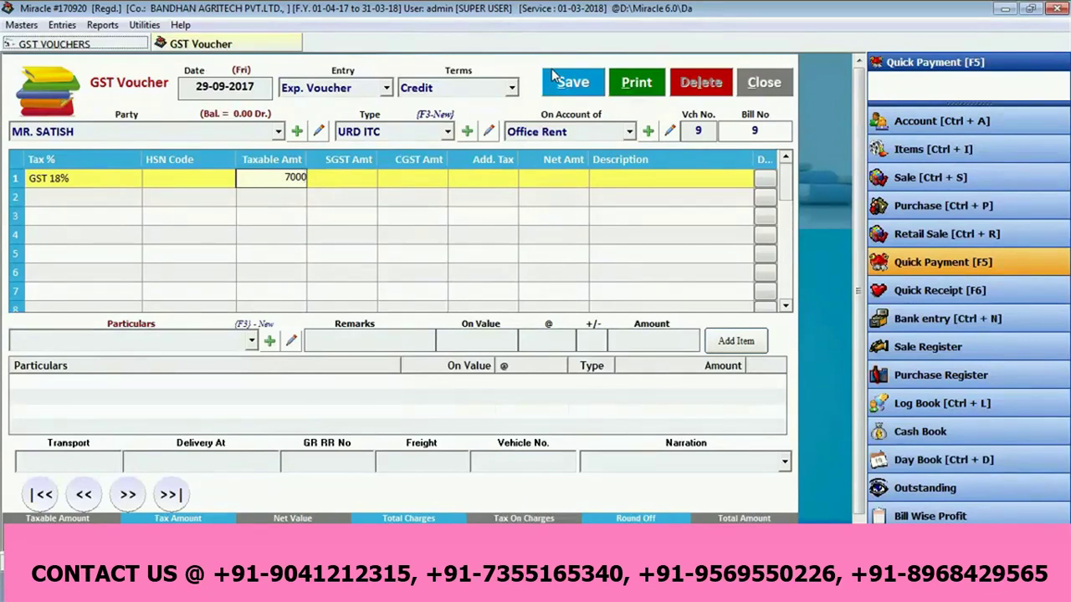
key("Return")
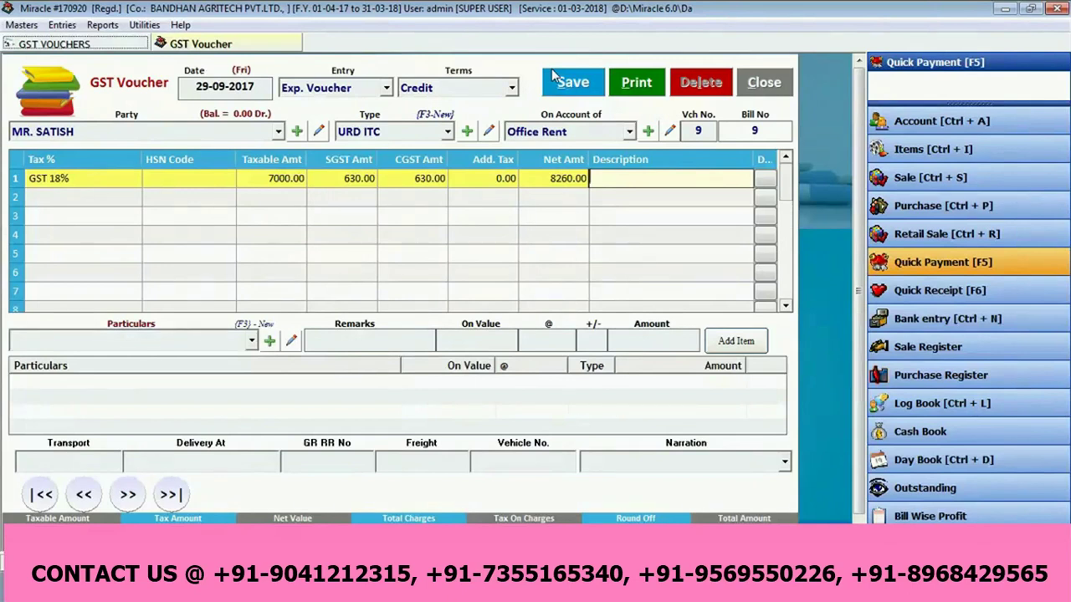
left_click(554, 76)
key("Return")
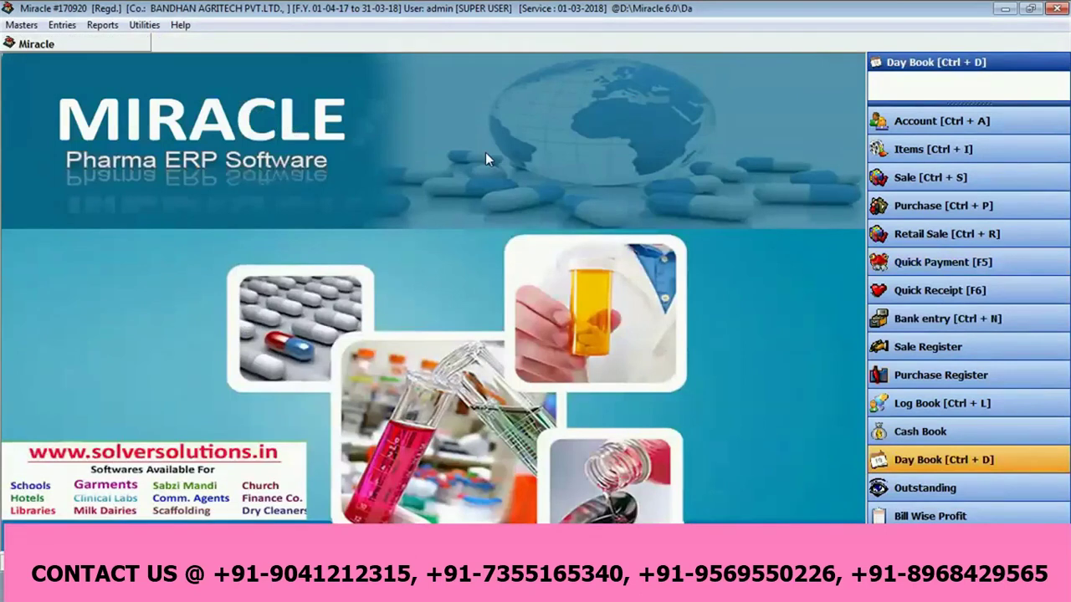